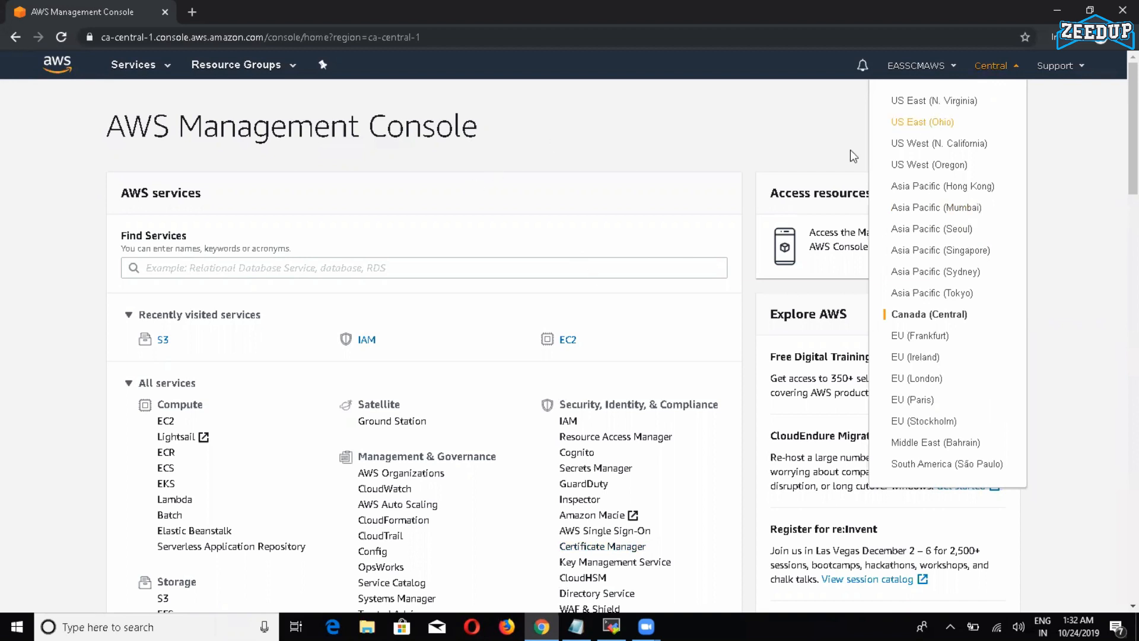
- Open the S3 service from the Storage category of the AWS console
left_click(600, 155)
scroll(600, 156, "down", 3)
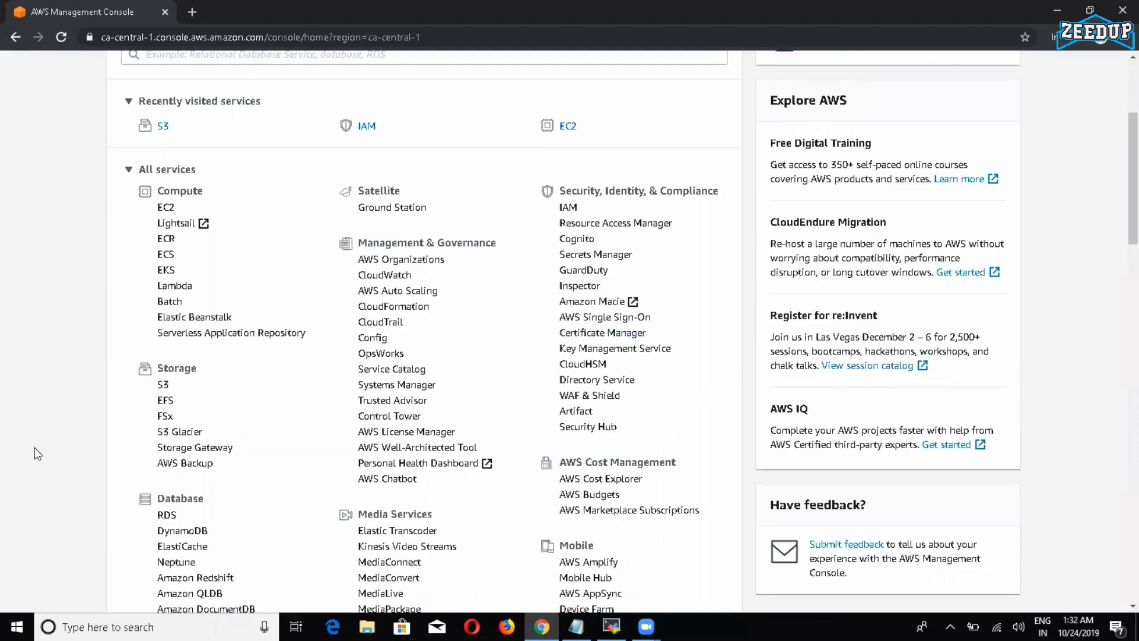
left_click(163, 386)
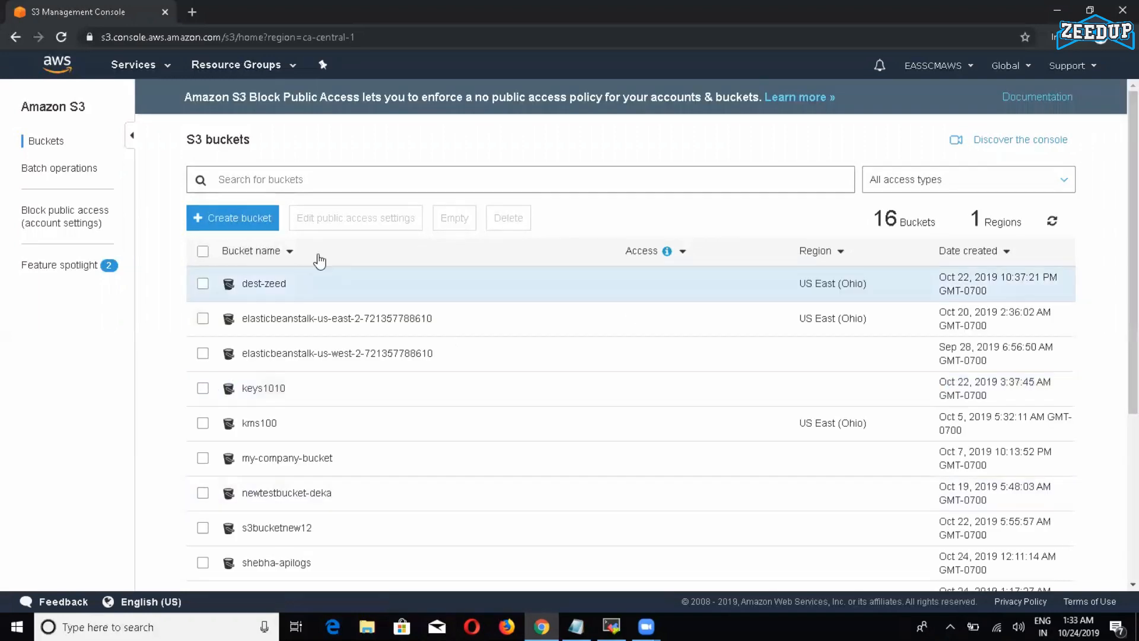
- Look through the list of S3 buckets and open the kms100 bucket
scroll(506, 333, "down", 2)
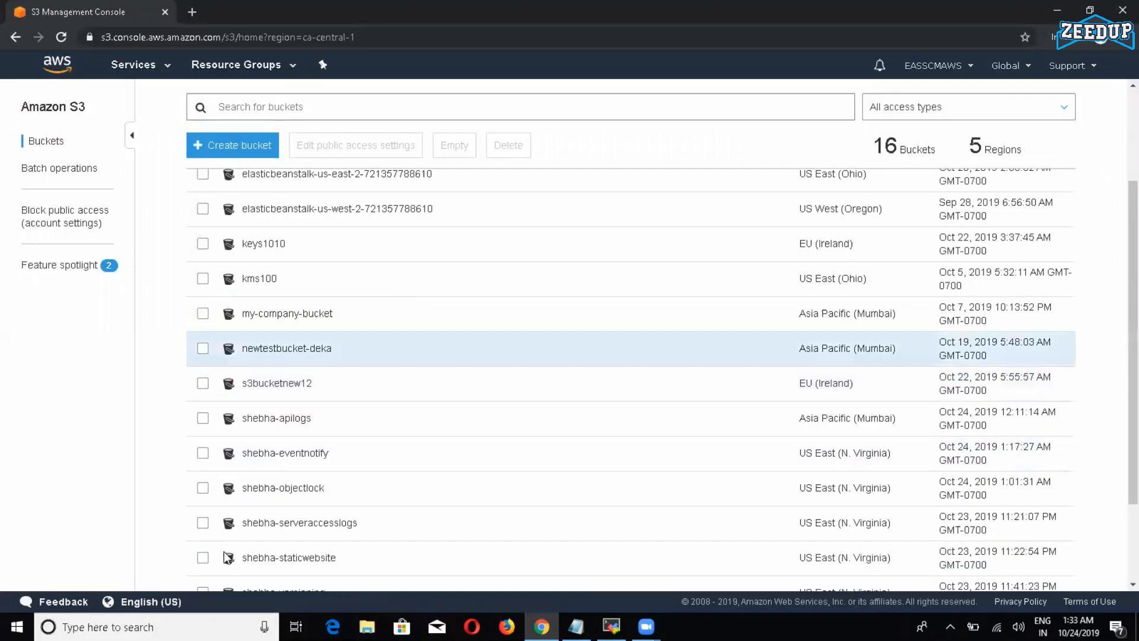
scroll(415, 450, "down", 2)
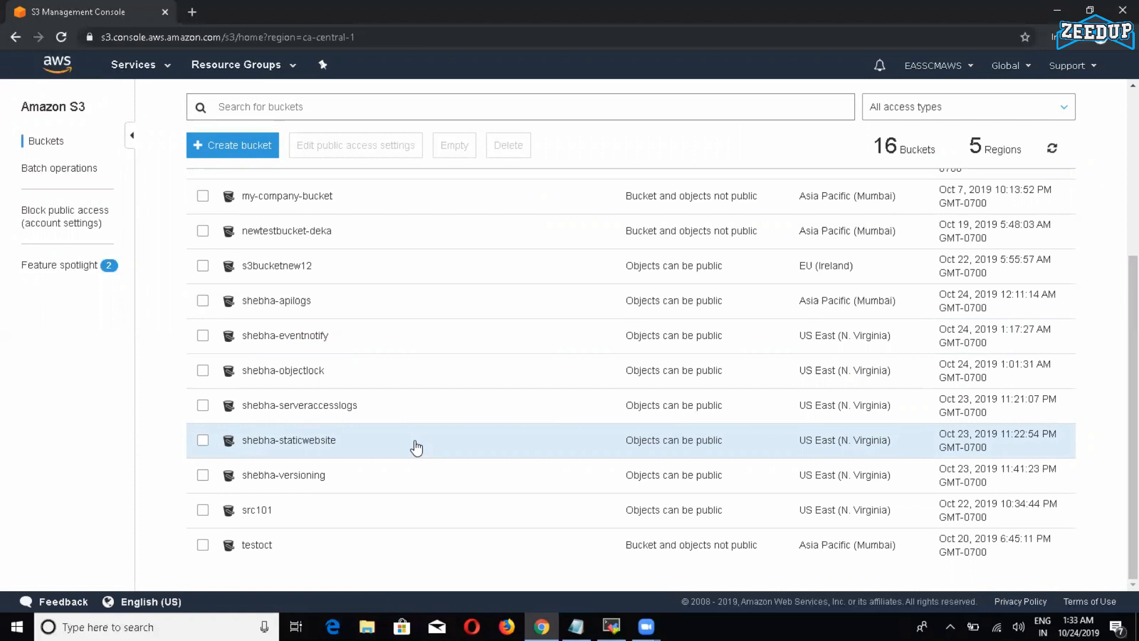
scroll(417, 448, "up", 2)
scroll(417, 448, "up", 2)
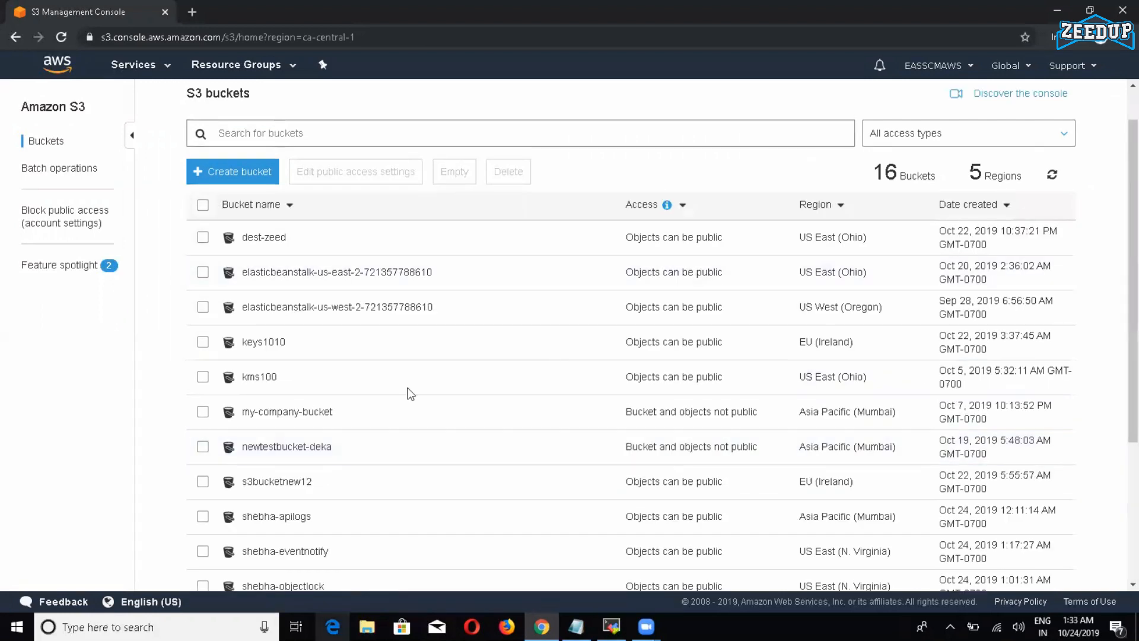
scroll(392, 372, "down", 3)
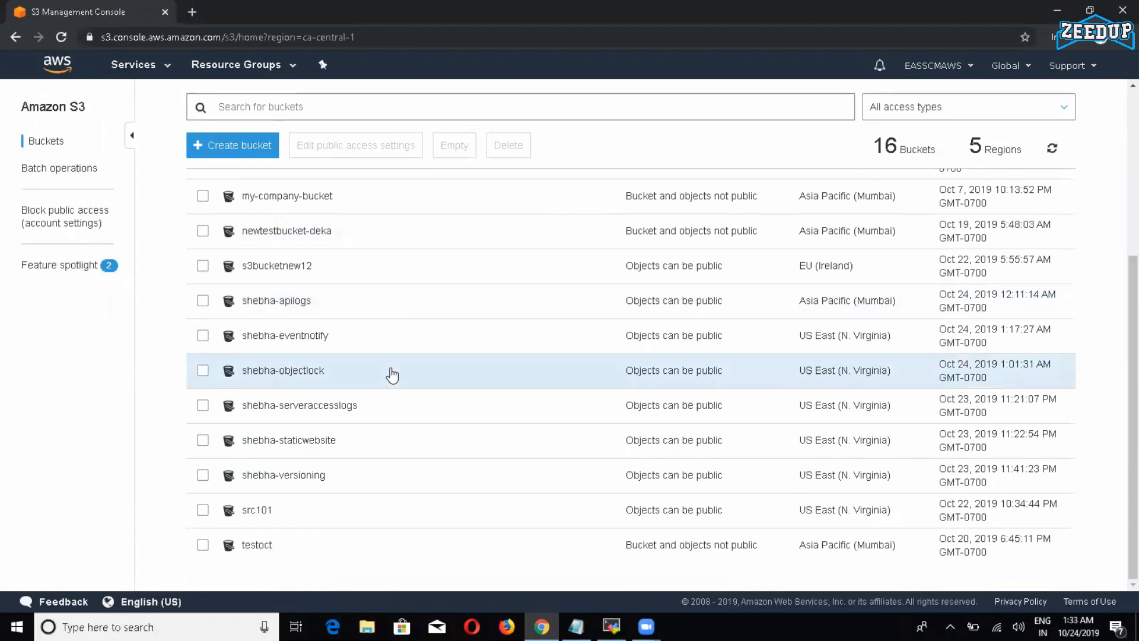
scroll(392, 374, "up", 3)
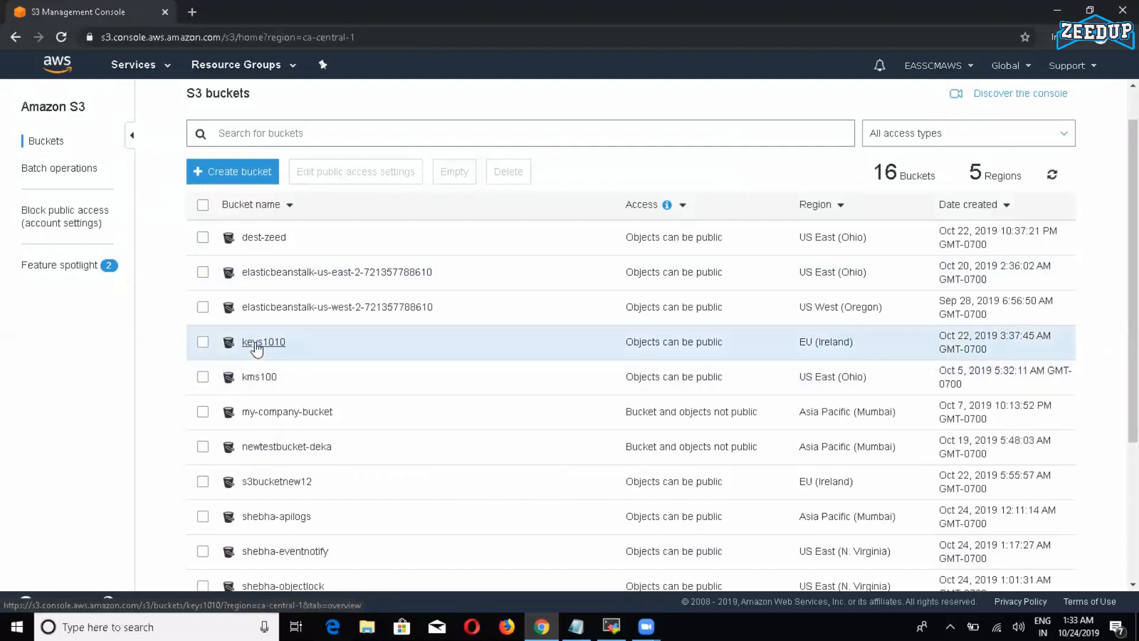
left_click(259, 379)
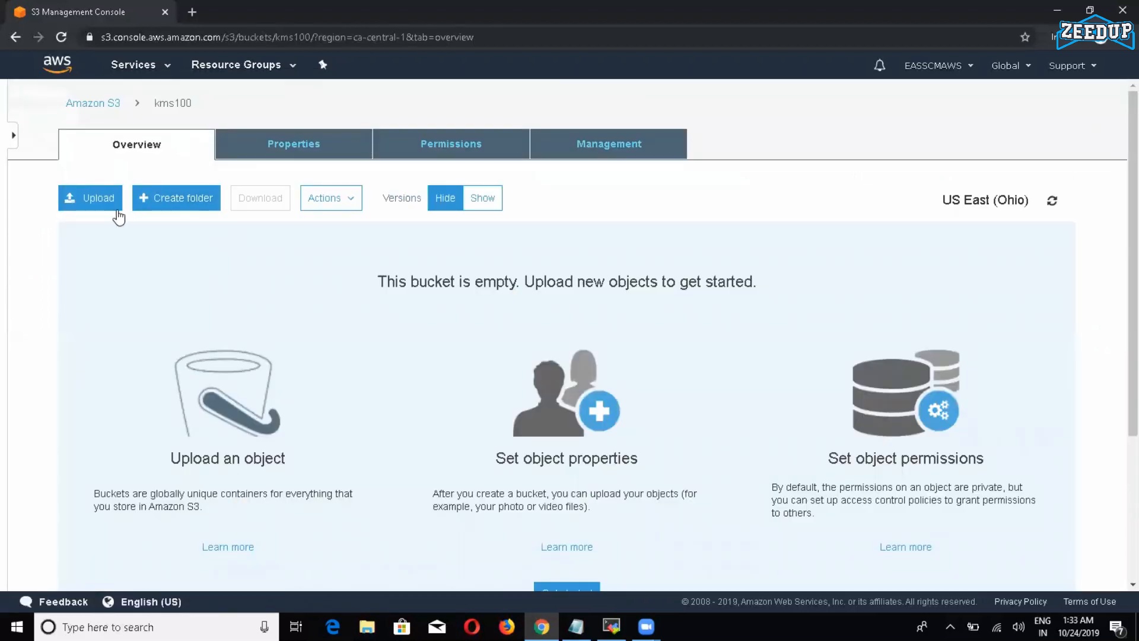
left_click(89, 197)
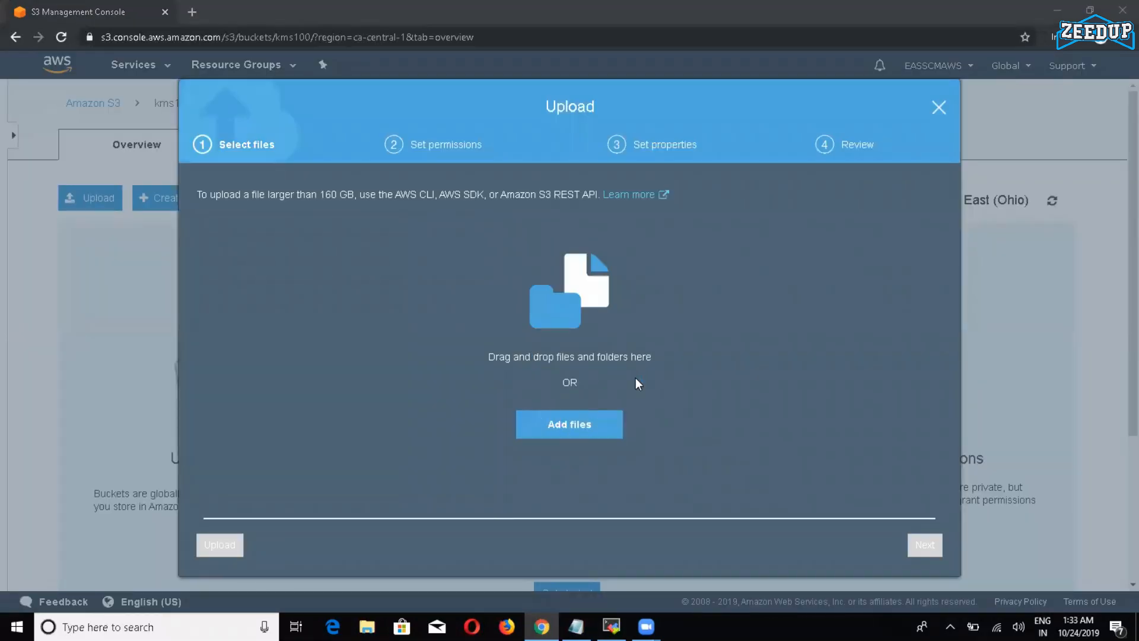
left_click(65, 153)
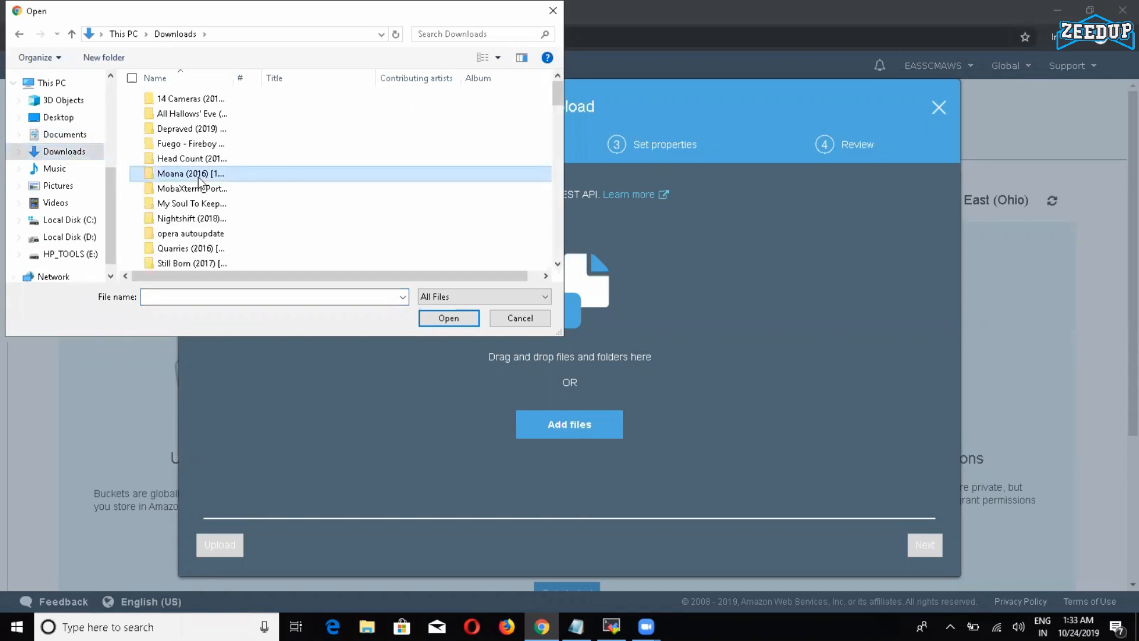
left_click(553, 10)
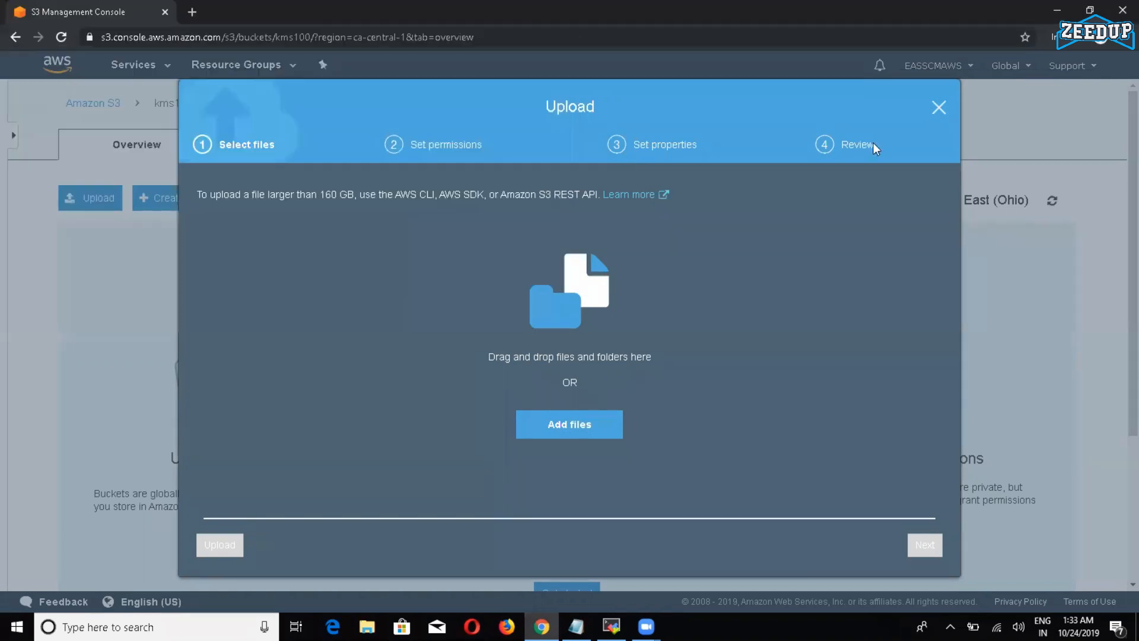
left_click(939, 108)
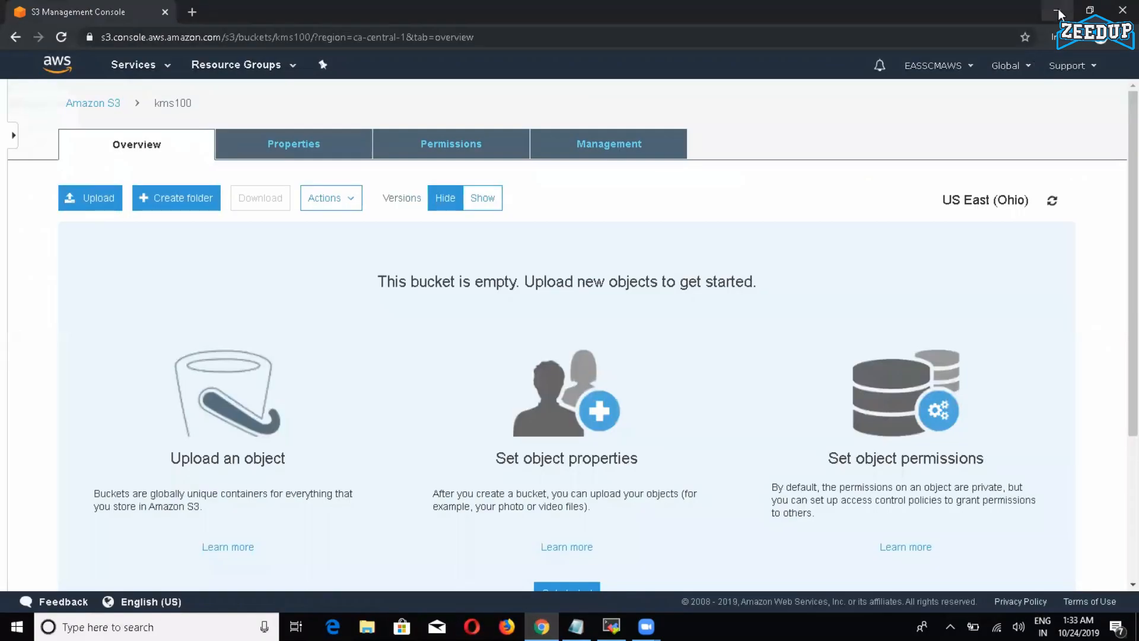
- Go to the Windows desktop and create two new text documents with their default names
left_click(1058, 10)
right_click(332, 229)
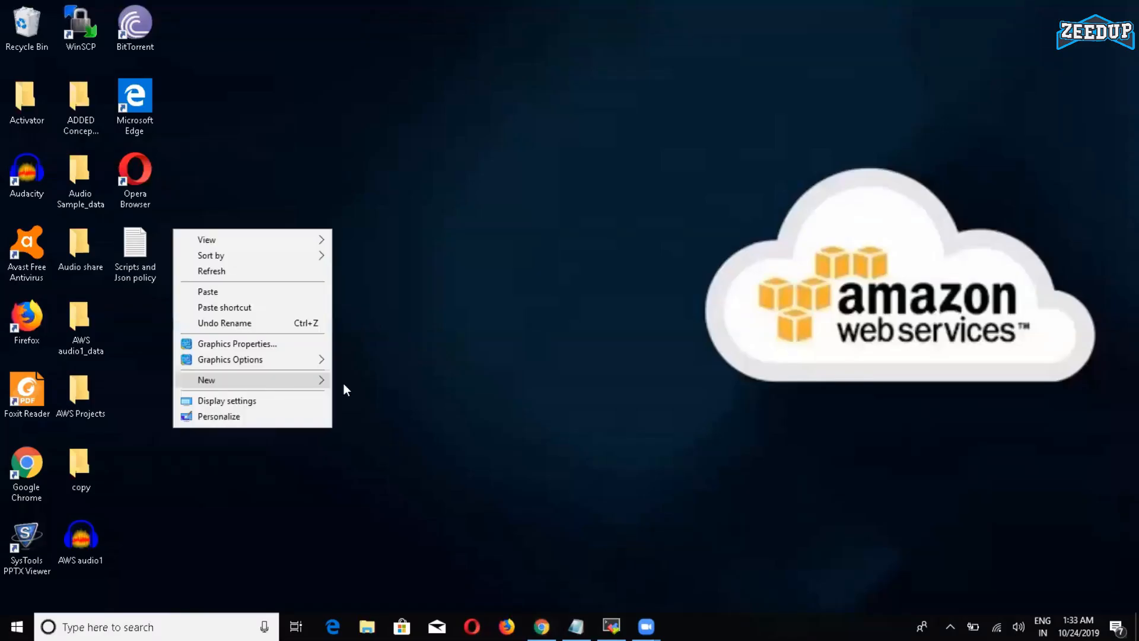
mouse_move(363, 386)
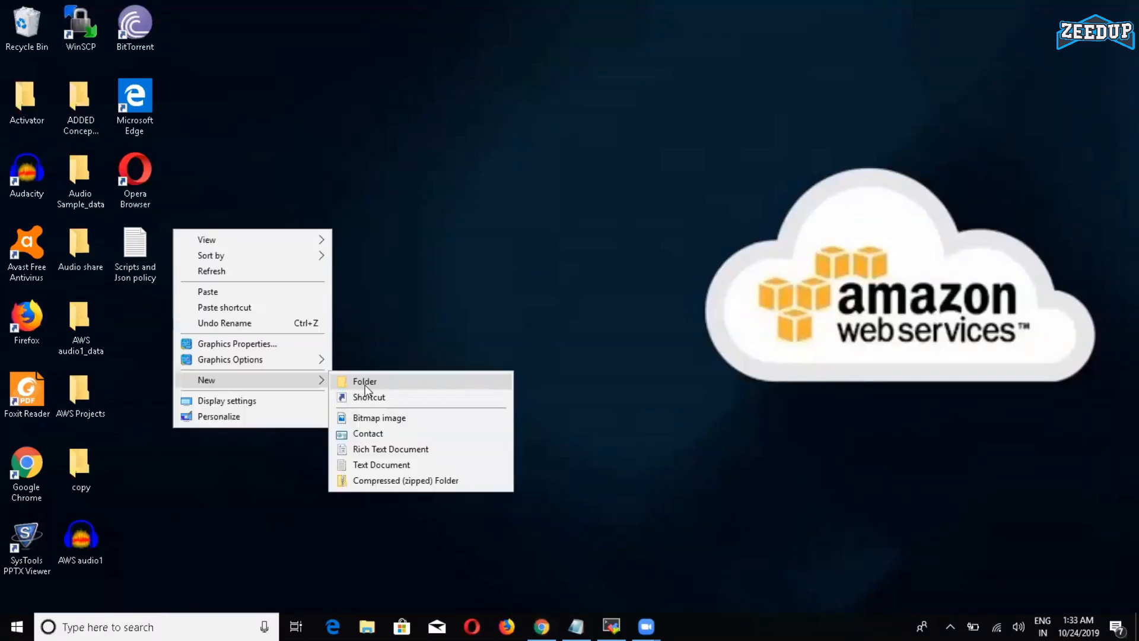
left_click(378, 468)
left_click(524, 338)
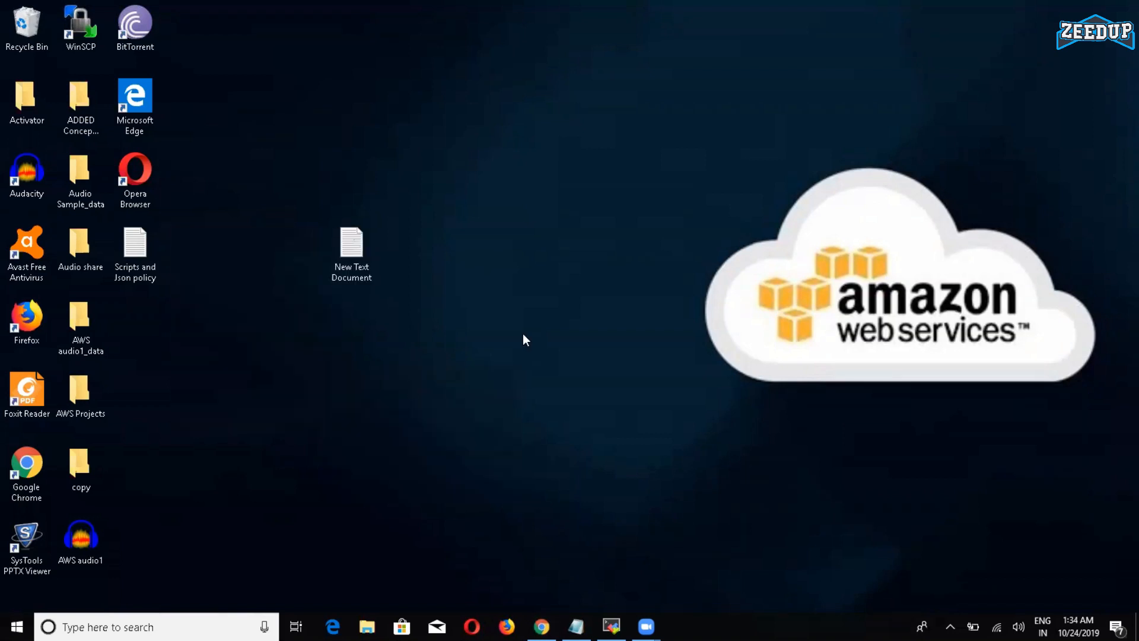
right_click(337, 252)
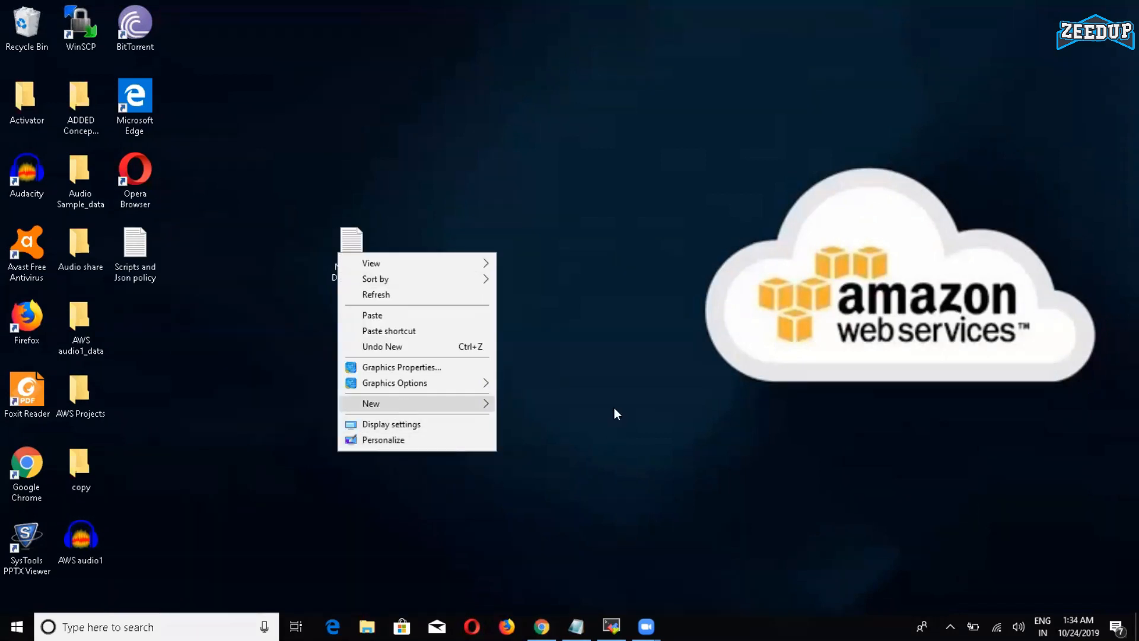
mouse_move(407, 403)
left_click(536, 488)
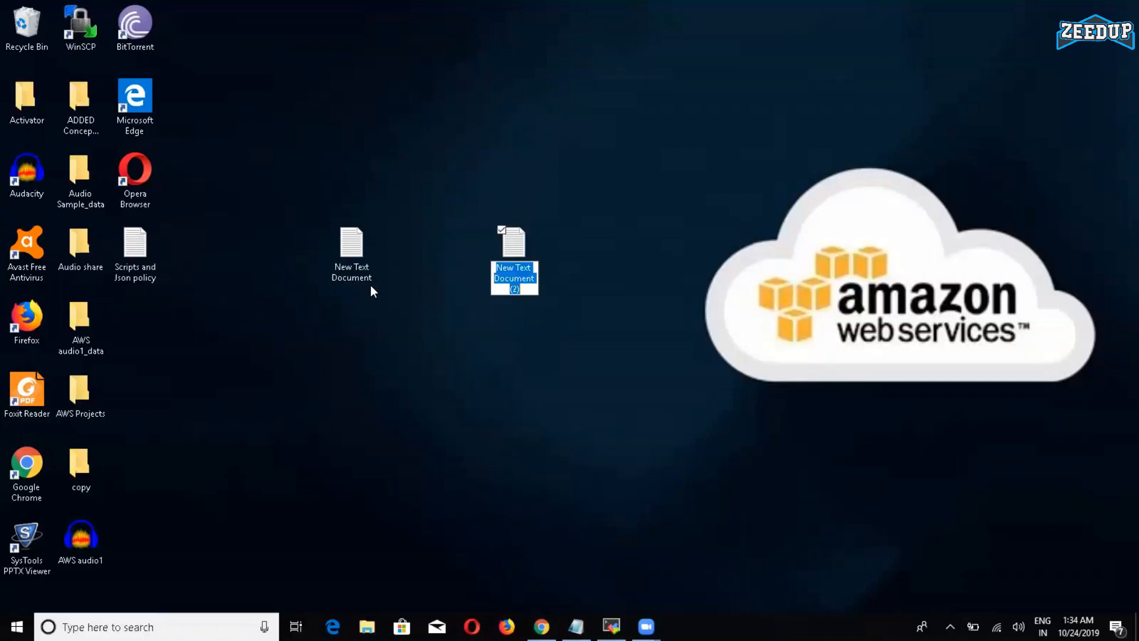
- Rename the first new text document on the desktop as index.html
left_click(342, 275)
right_click(344, 275)
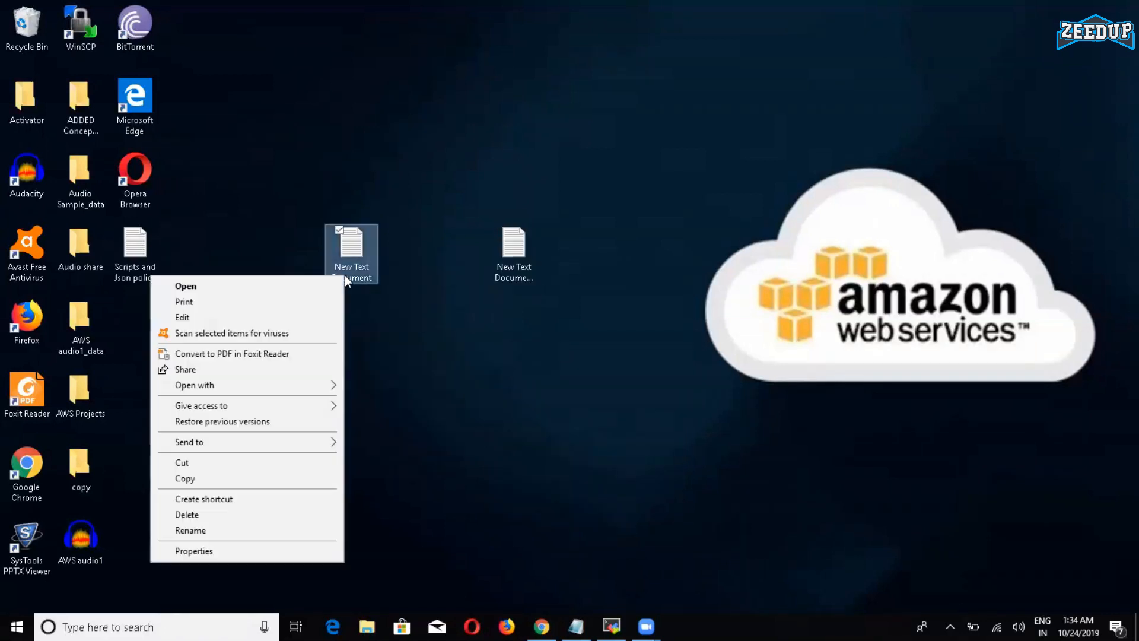
left_click(220, 532)
key("BackSpace")
type("index.htl")
key("BackSpace")
type("ml")
key("Return")
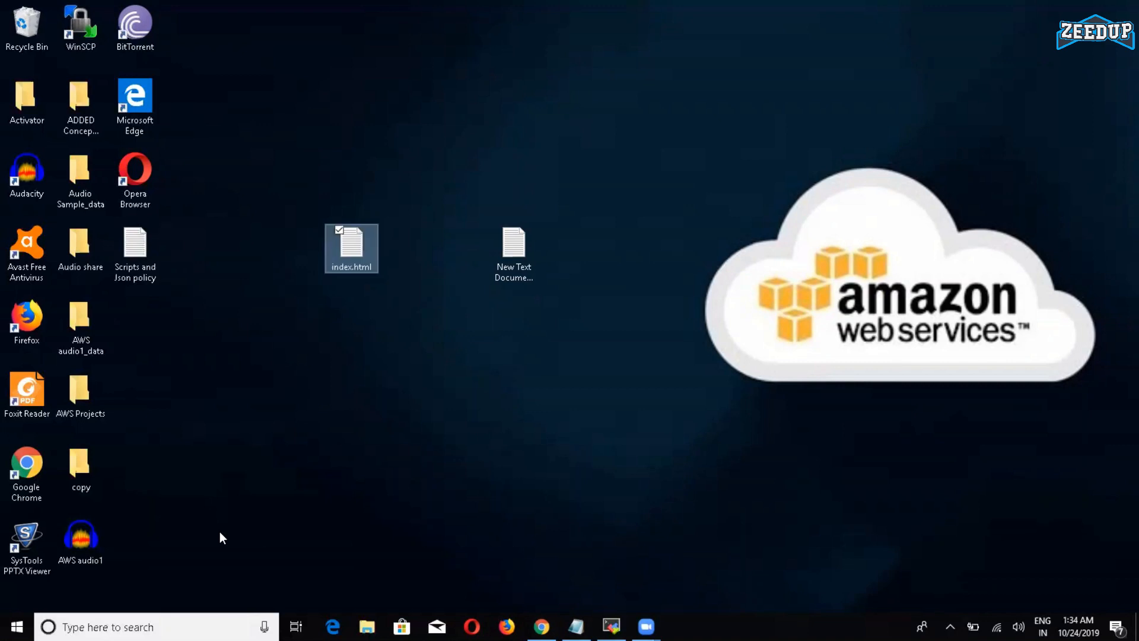
- Rename the second new text document on the desktop as error.html
left_click(539, 256)
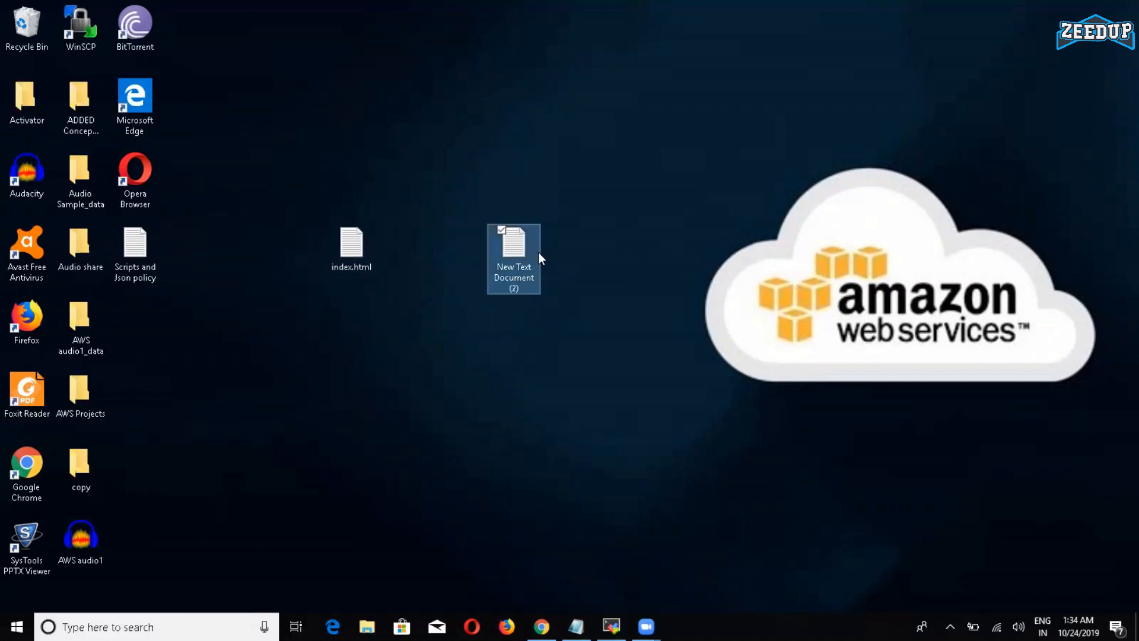
right_click(539, 256)
left_click(398, 509)
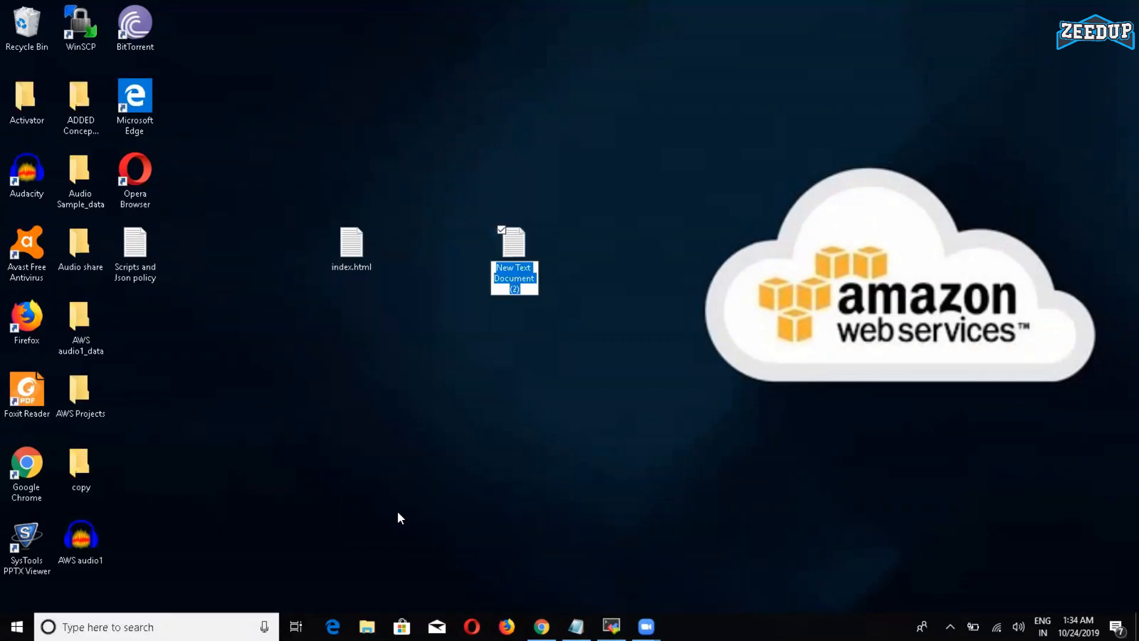
type("error.html")
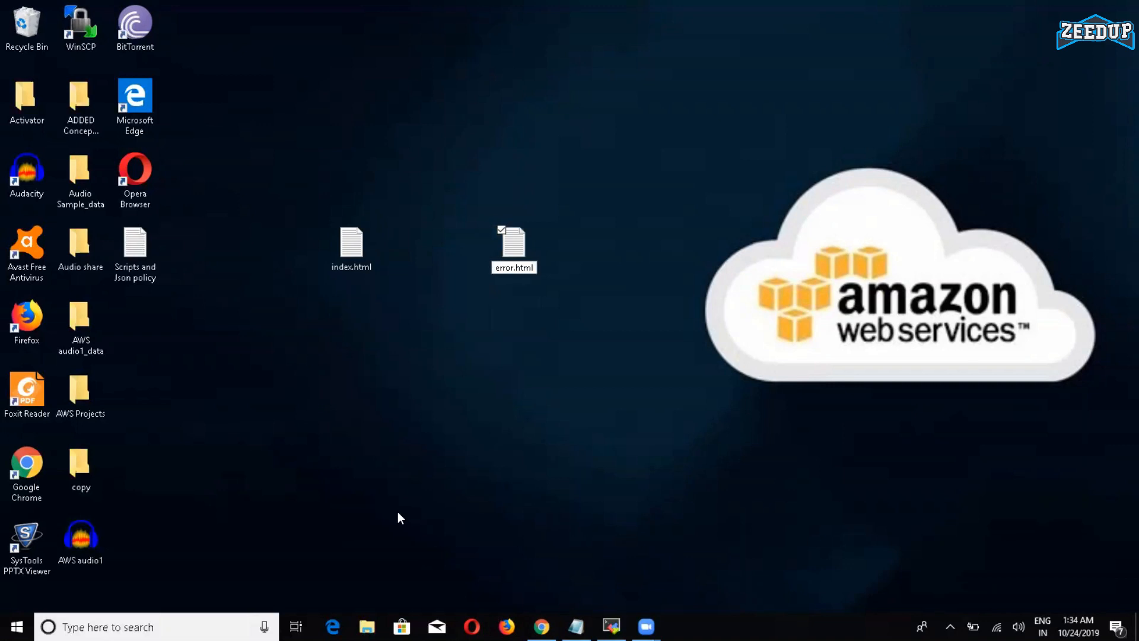
key("Return")
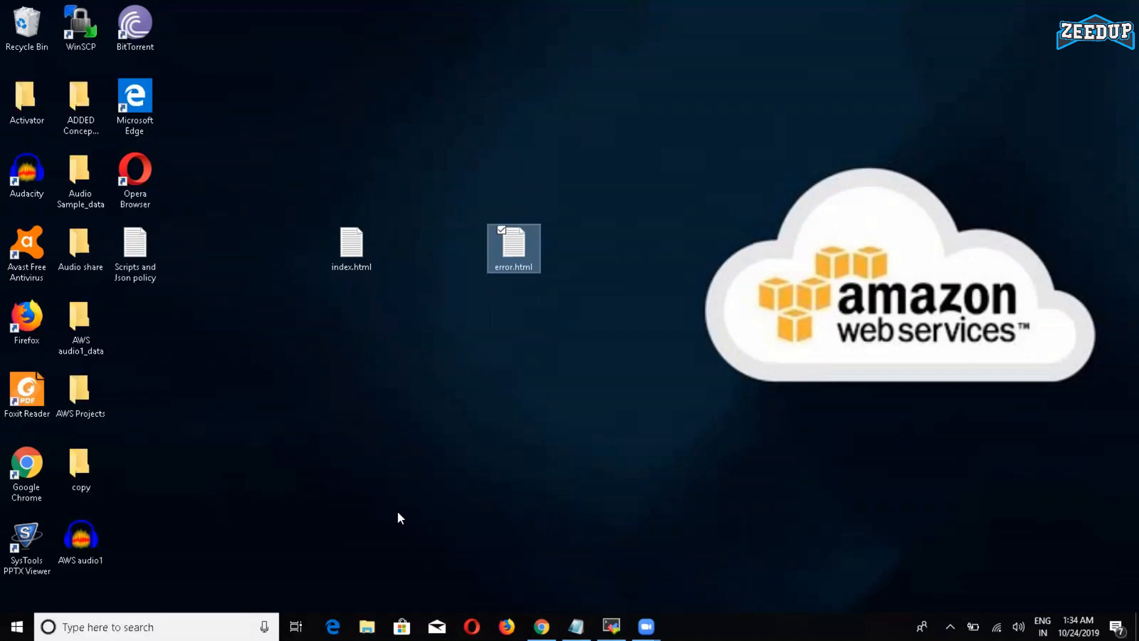
double_click(344, 265)
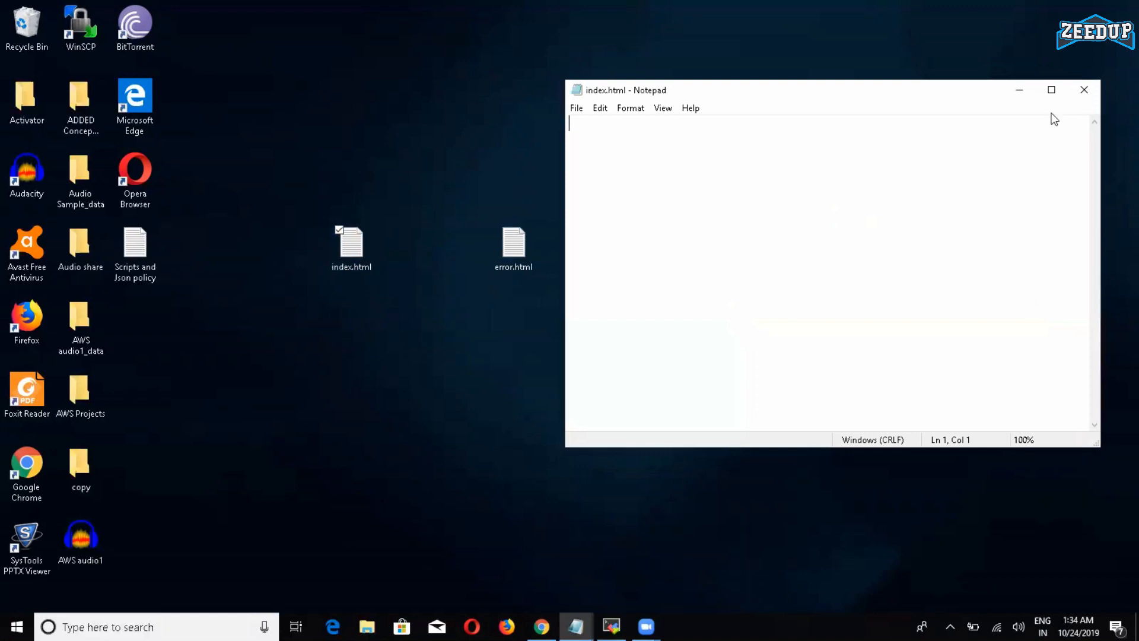
left_click(1051, 90)
type("Hello ")
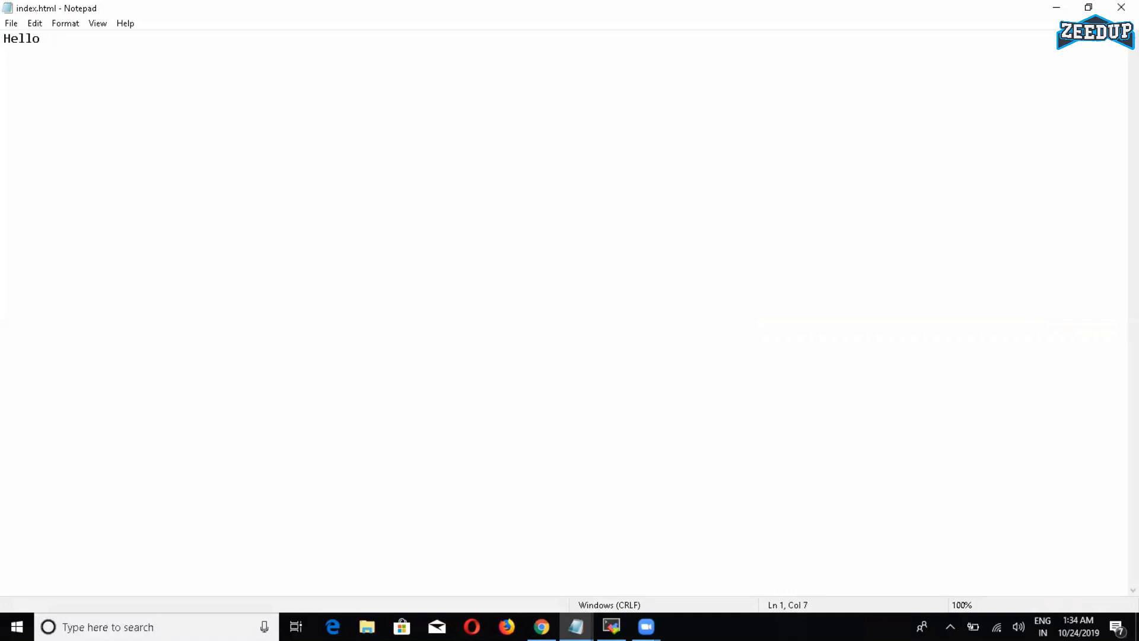
type("H")
key("BackSpace")
type("ALL Happy Learning")
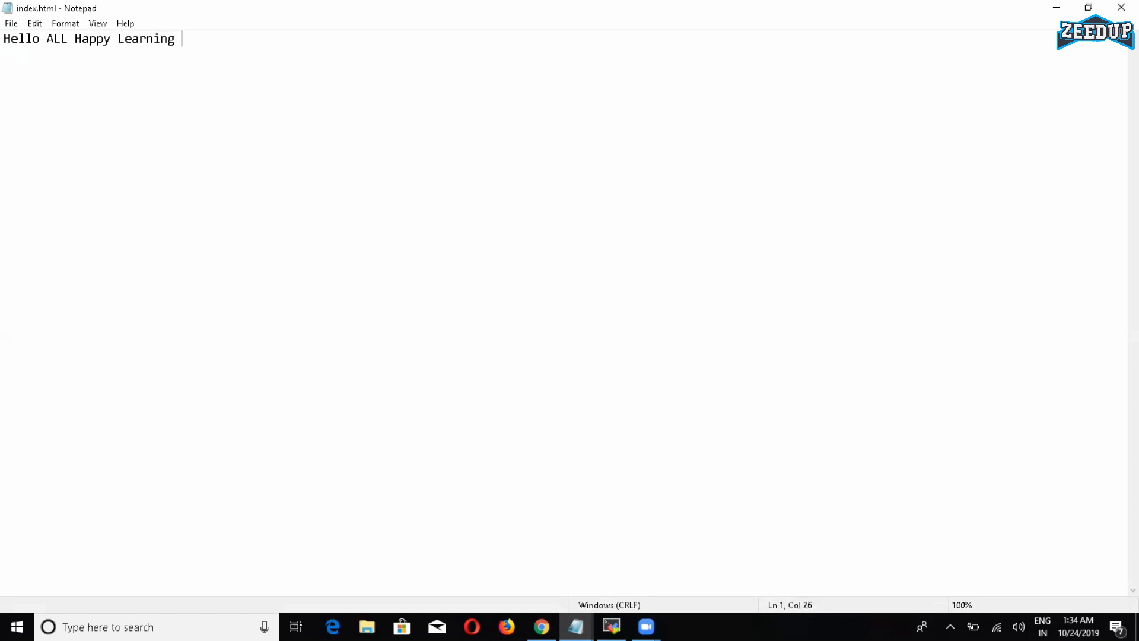
type(" @@@@@@@@@@@@@@@@@@@@AWS")
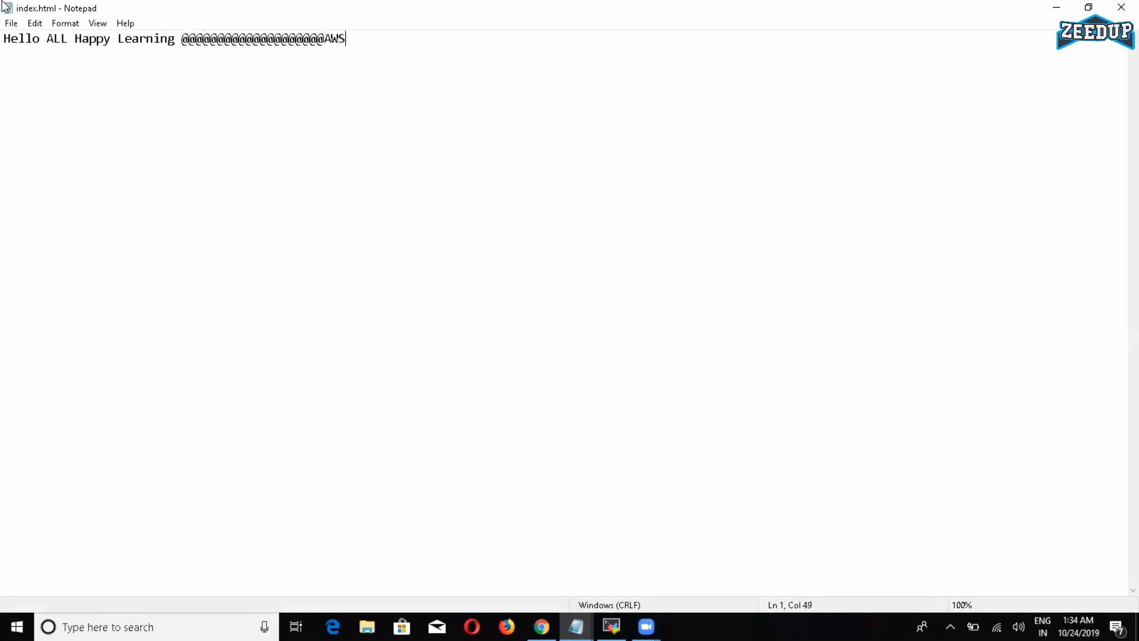
- Save index.html and close its Notepad window
left_click(11, 23)
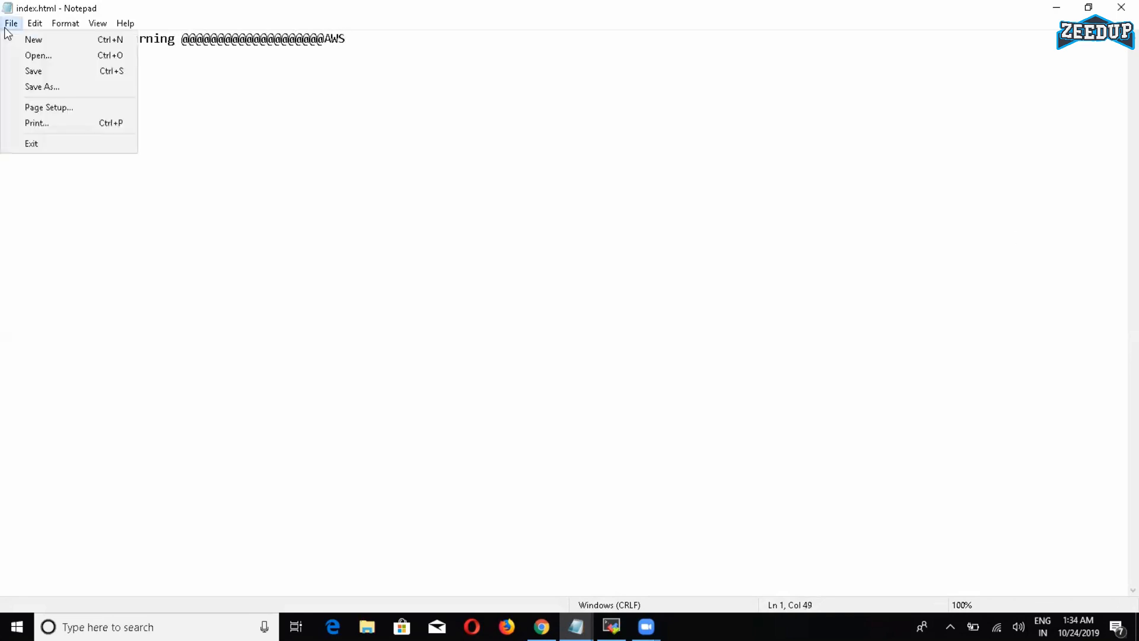
left_click(45, 76)
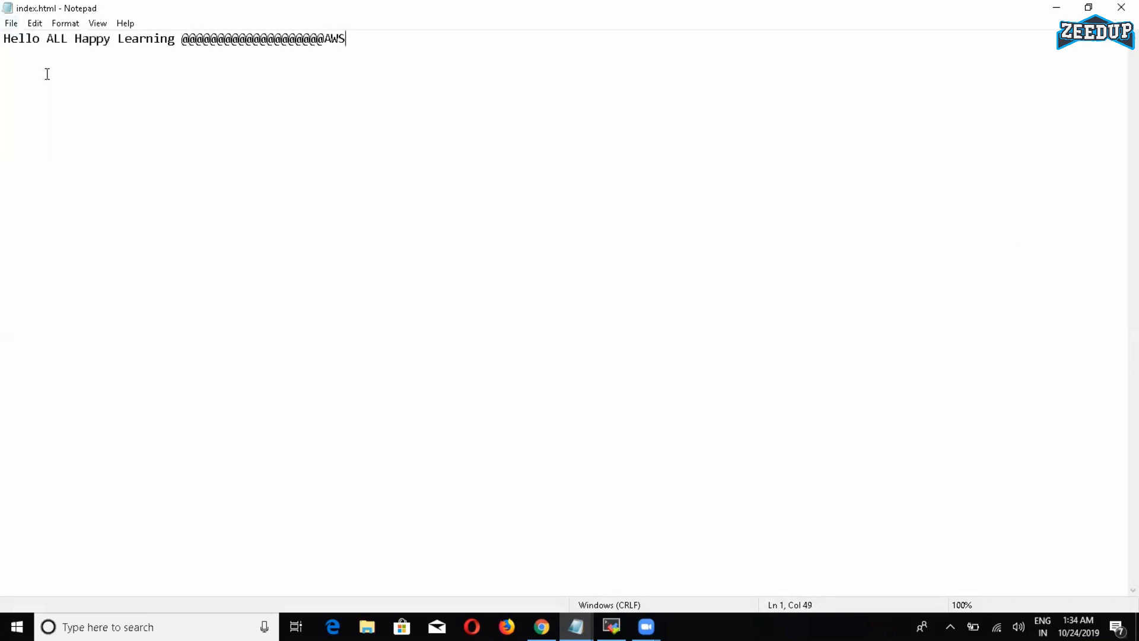
left_click(1121, 7)
- Open error.html in a maximized Notepad window and begin its text with "OOPS"
double_click(503, 255)
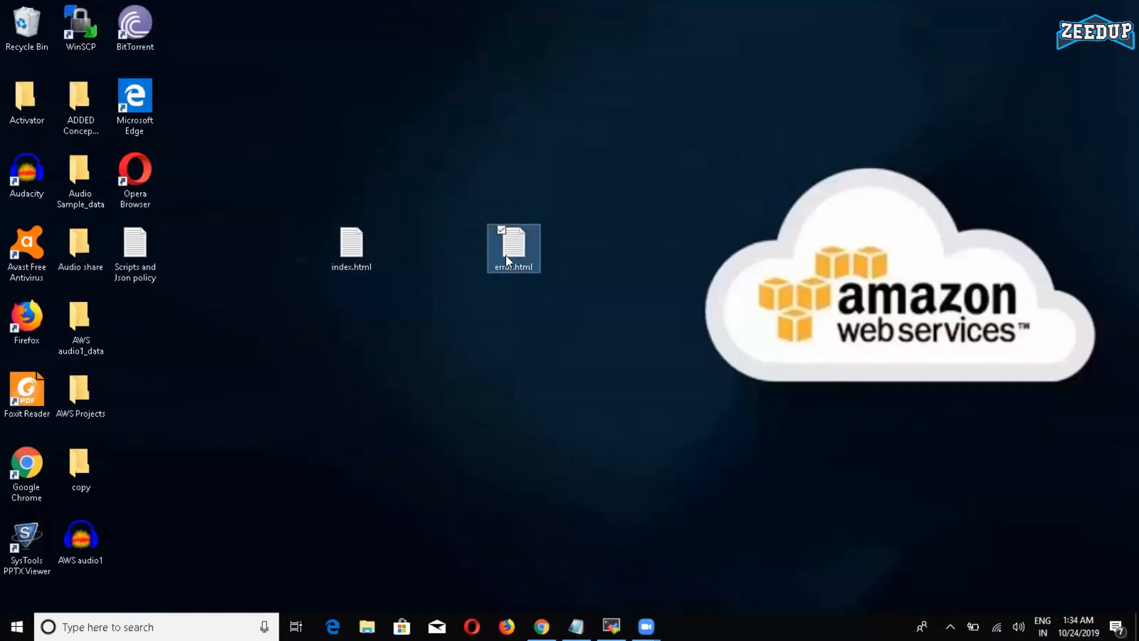
left_click(1051, 90)
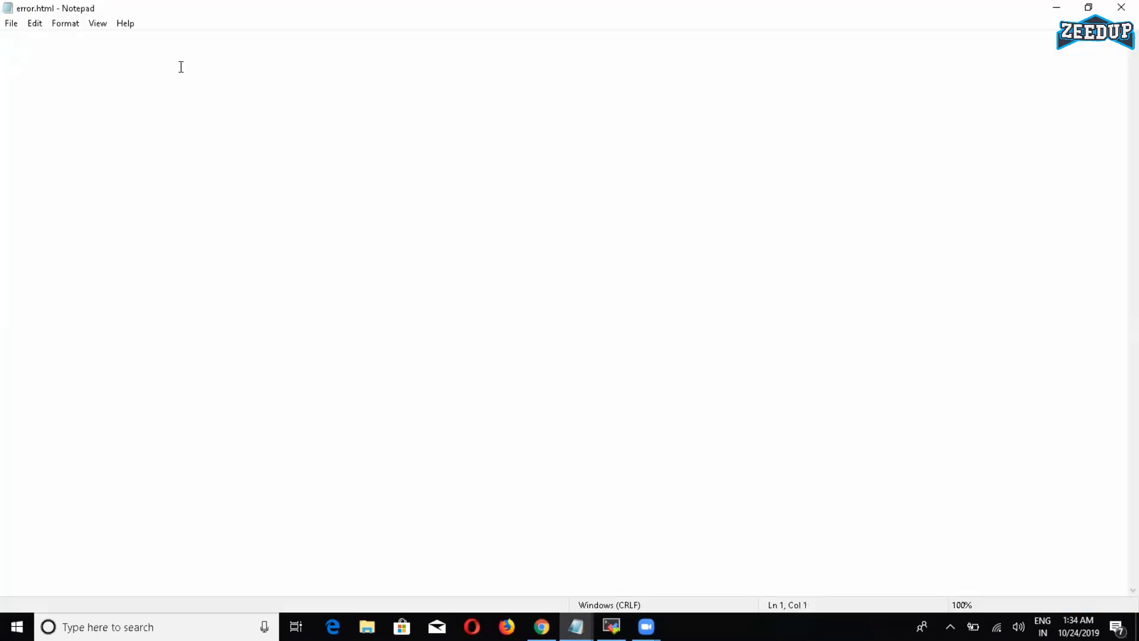
type("o")
type("of")
key("BackSpace")
key("BackSpace")
key("BackSpace")
type("oo")
key("BackSpace")
key("BackSpace")
type("00")
type("PS ")
- Continue the error.html text with "You are Not allowed to access the AWS Bucket Resources" followed by a long row of exclamation marks
type("You ar")
type("e ")
type("N")
type("ot a")
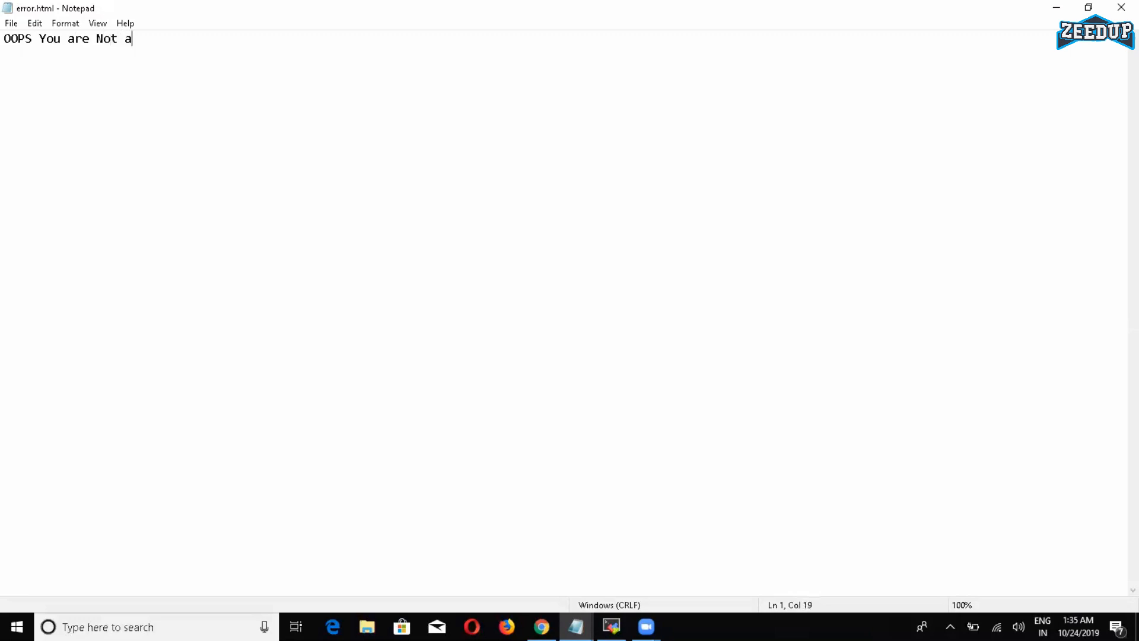
type("llowed to access te")
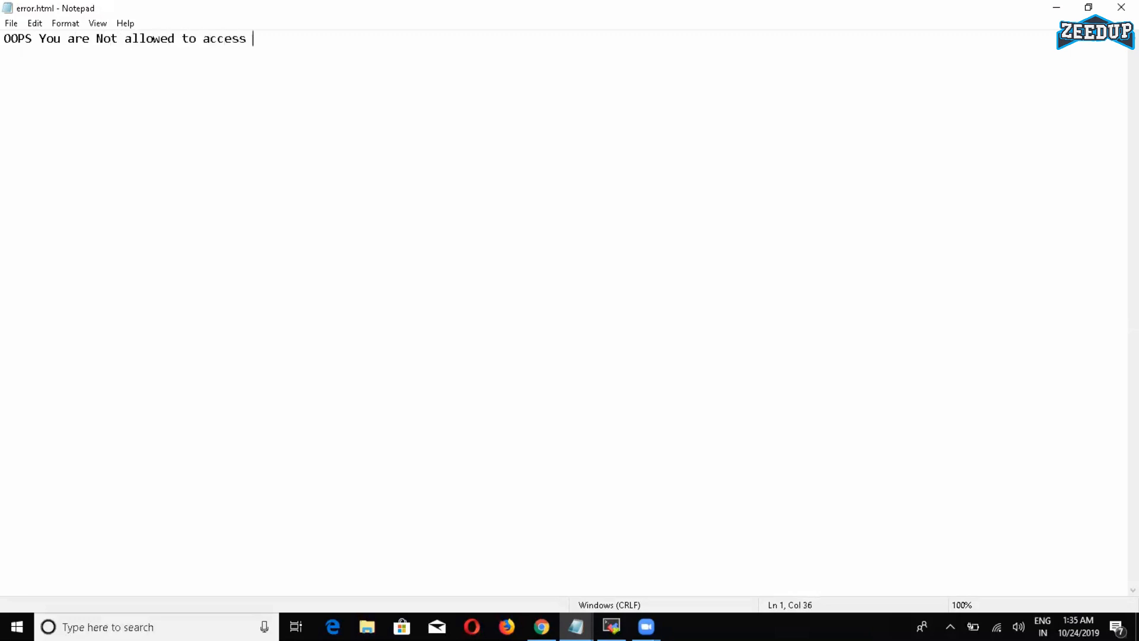
key("BackSpace")
key("BackSpace")
type("the AWS Bucket Resources ")
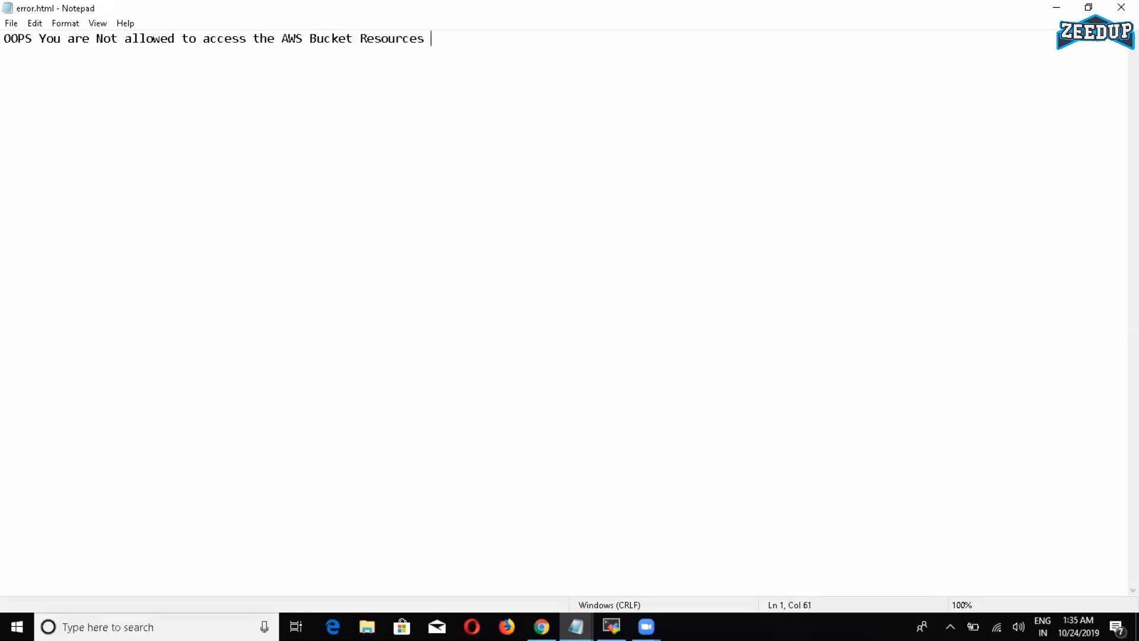
type("!!!!!!!!!!!!!!!!!!!!!!!!!!!!!!!!!!!!")
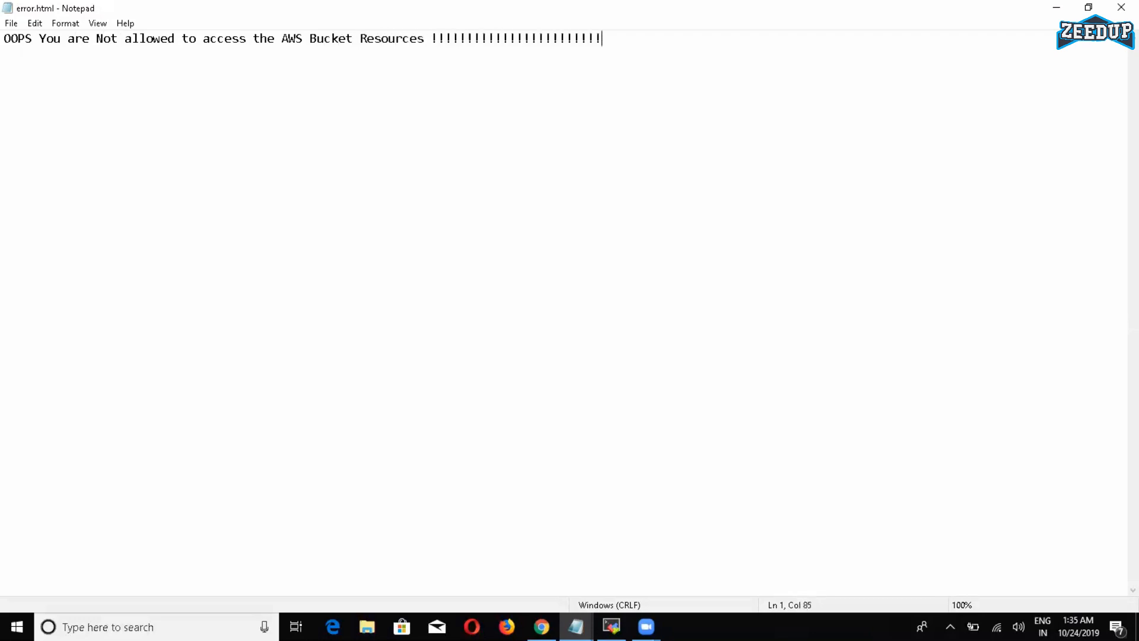
- Save error.html and close its Notepad window, switching to the S3 console in Chrome
left_click(1122, 7)
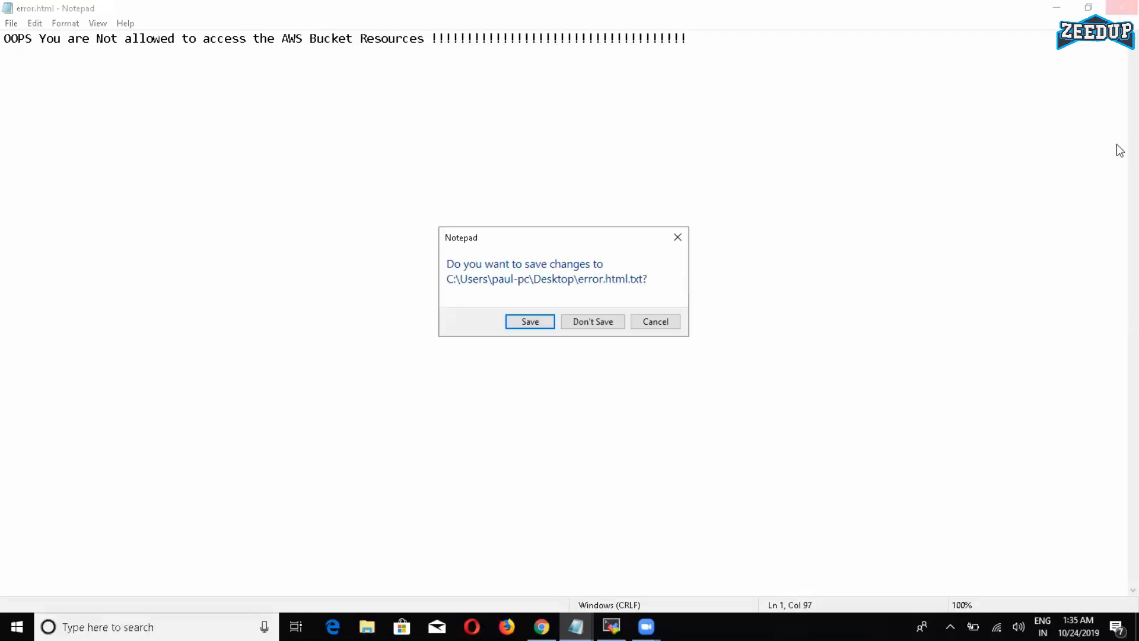
left_click(540, 326)
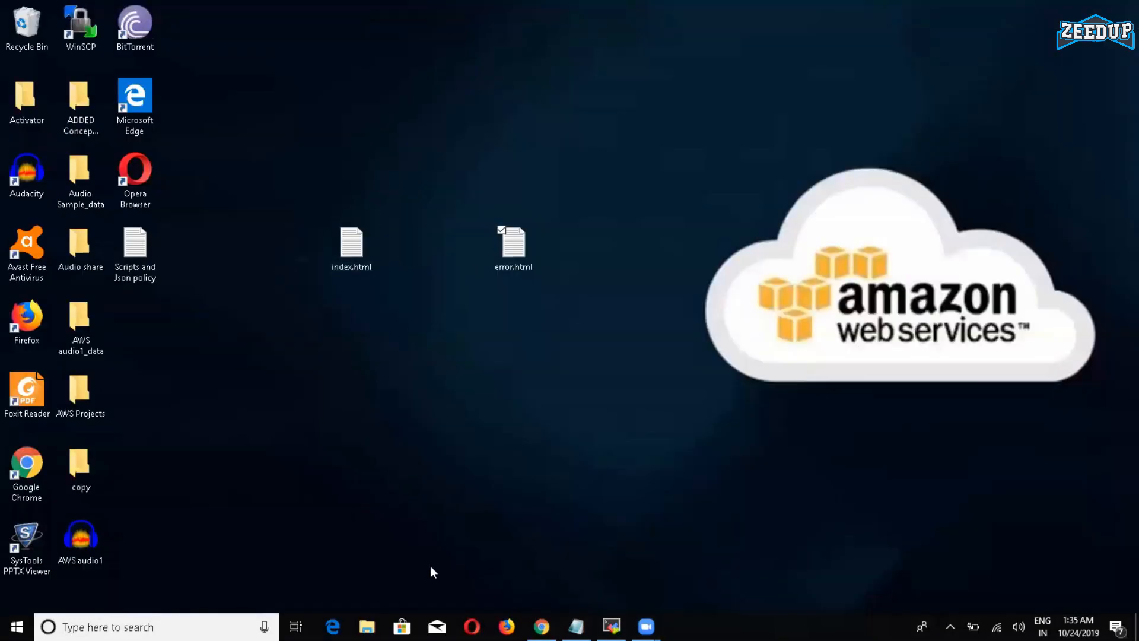
left_click(541, 626)
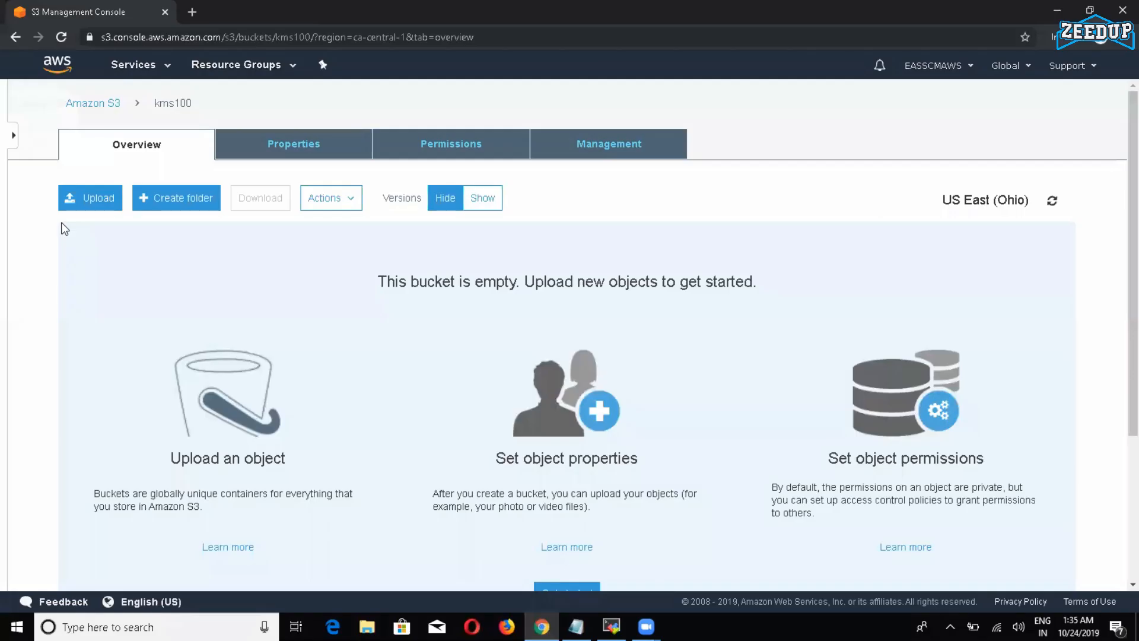
- Upload the error.html and index.html files from the Desktop folder to the kms100 bucket
left_click(91, 198)
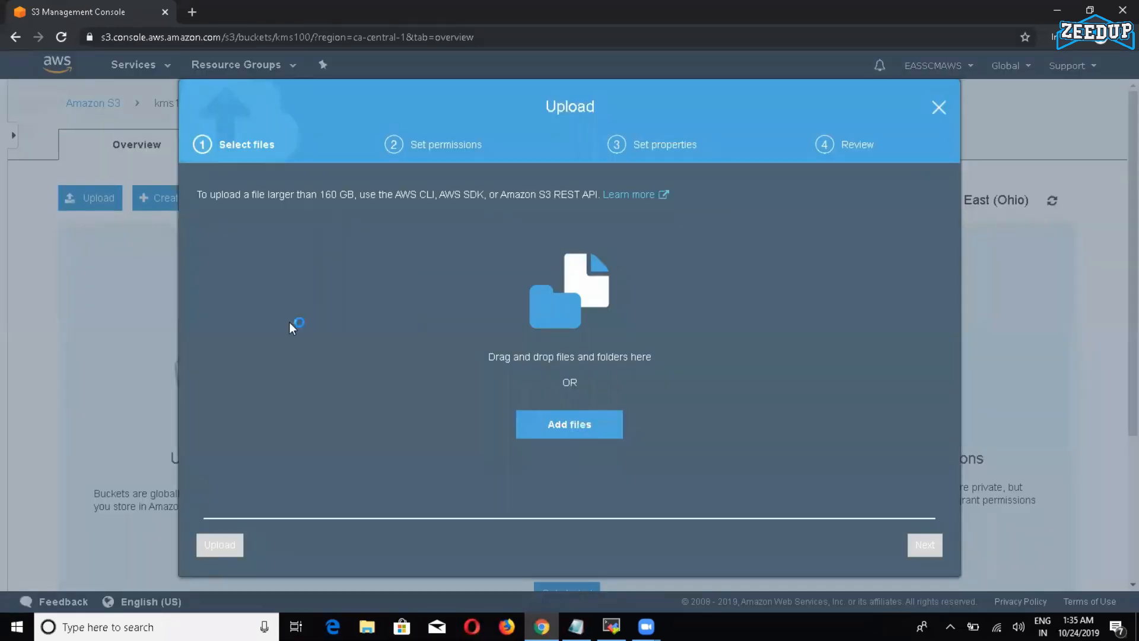
left_click(462, 289)
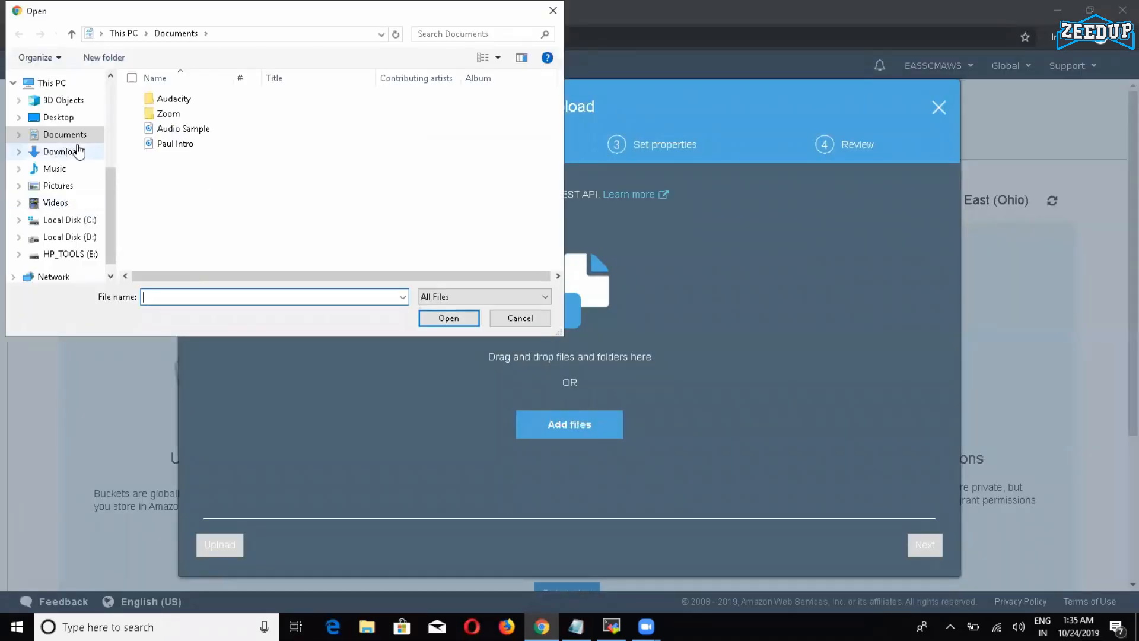
left_click(71, 119)
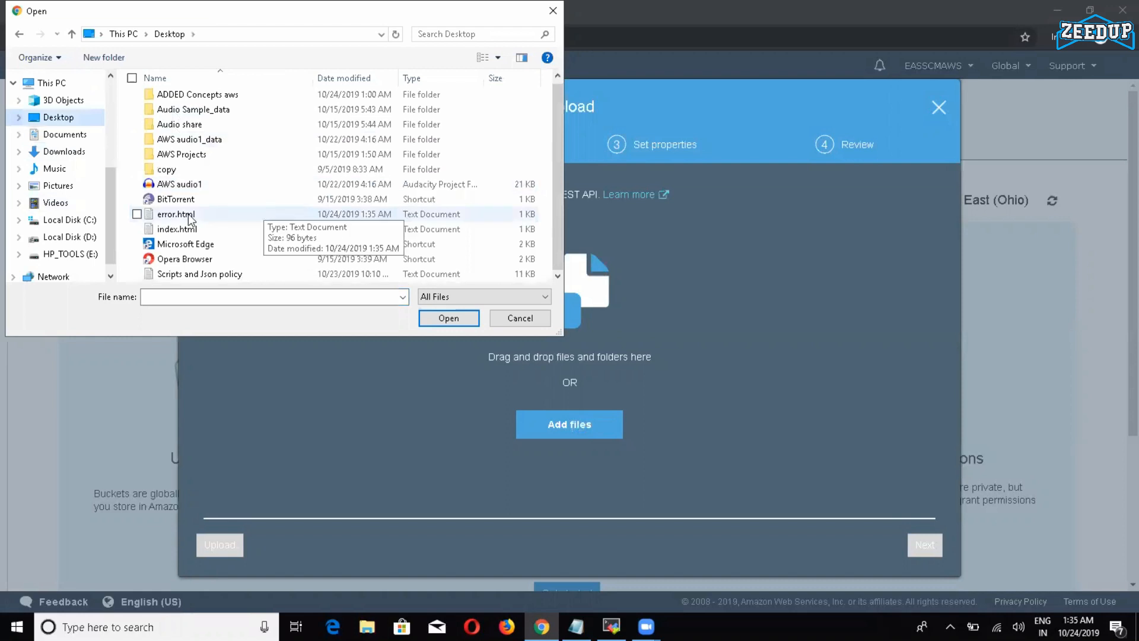
left_click(142, 230)
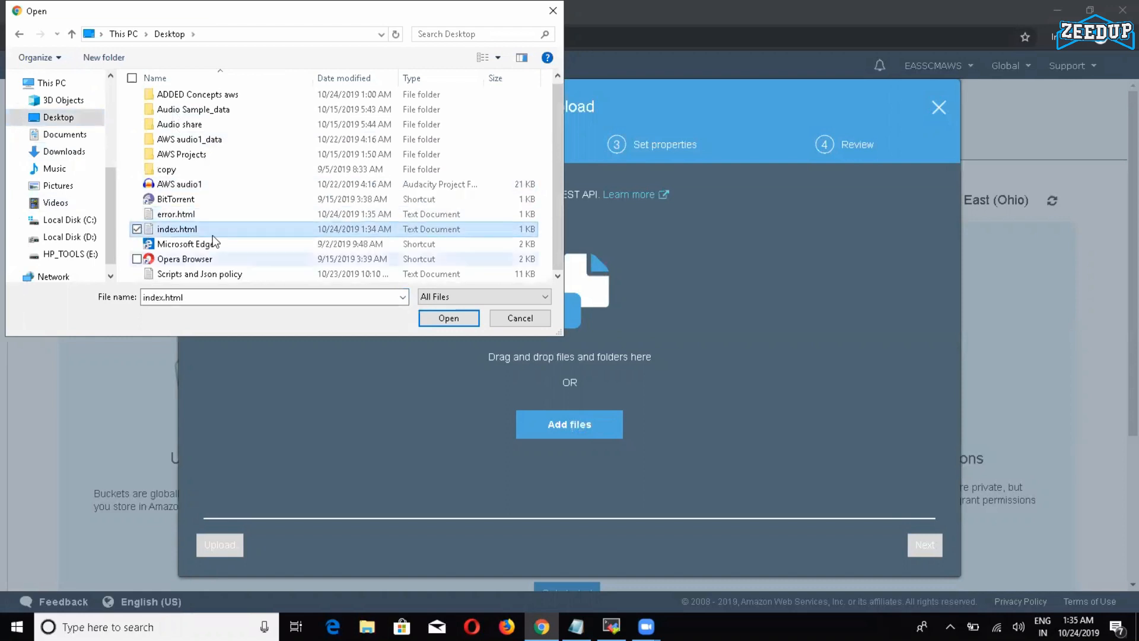
left_click(137, 214)
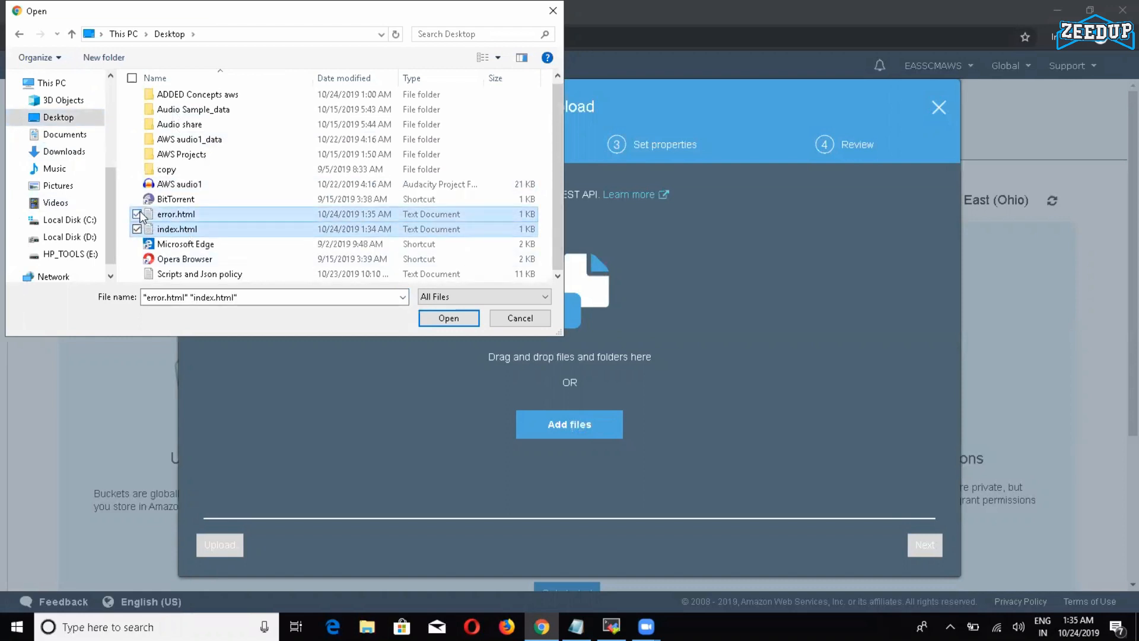
left_click(451, 315)
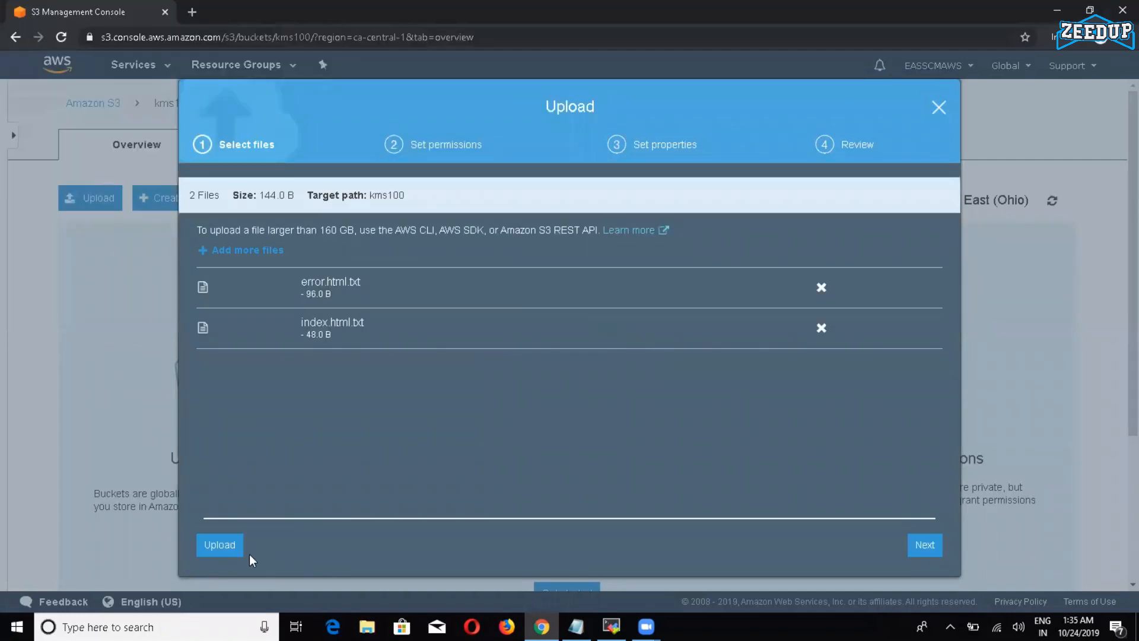
key("Return")
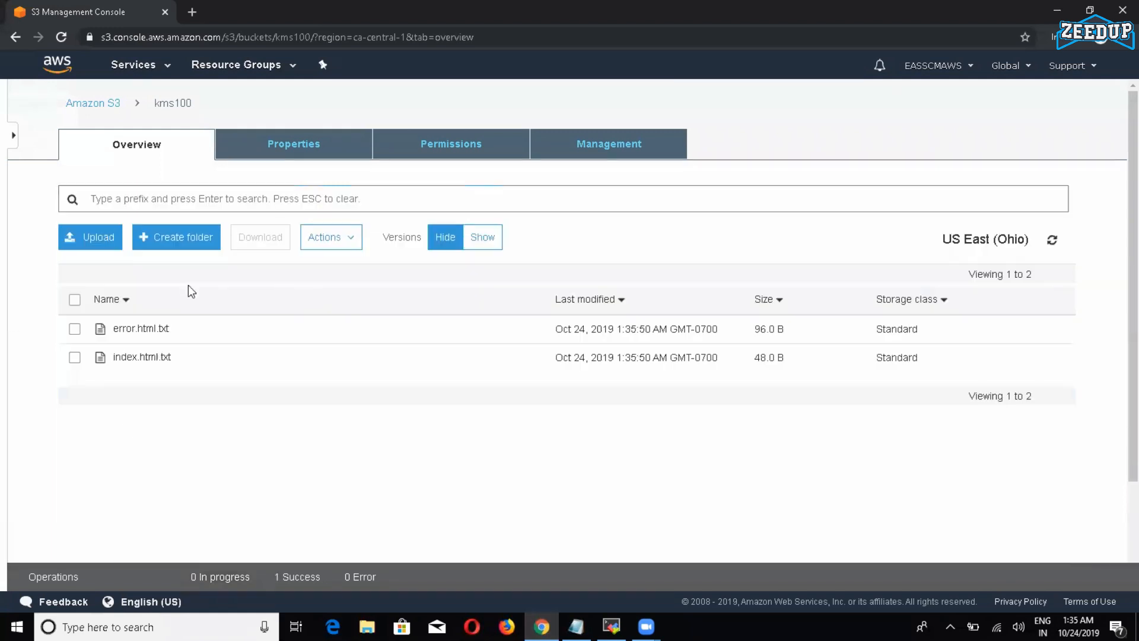
- Rename the uploaded index.html.txt object in the kms100 bucket as index.html
left_click(75, 299)
left_click(72, 356)
left_click(325, 238)
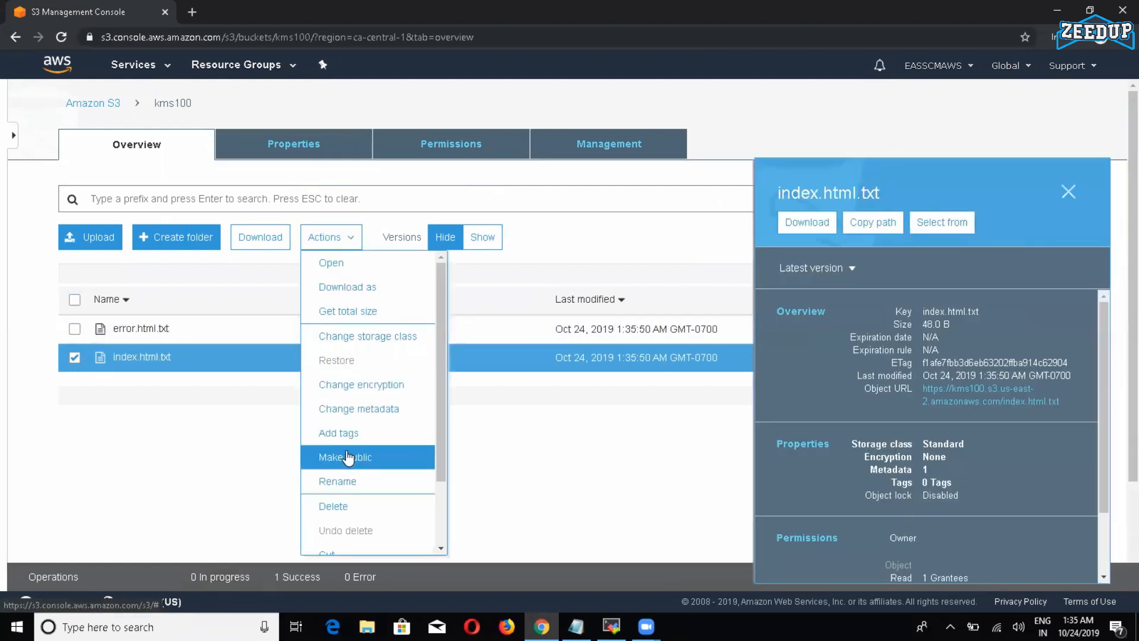
left_click(356, 485)
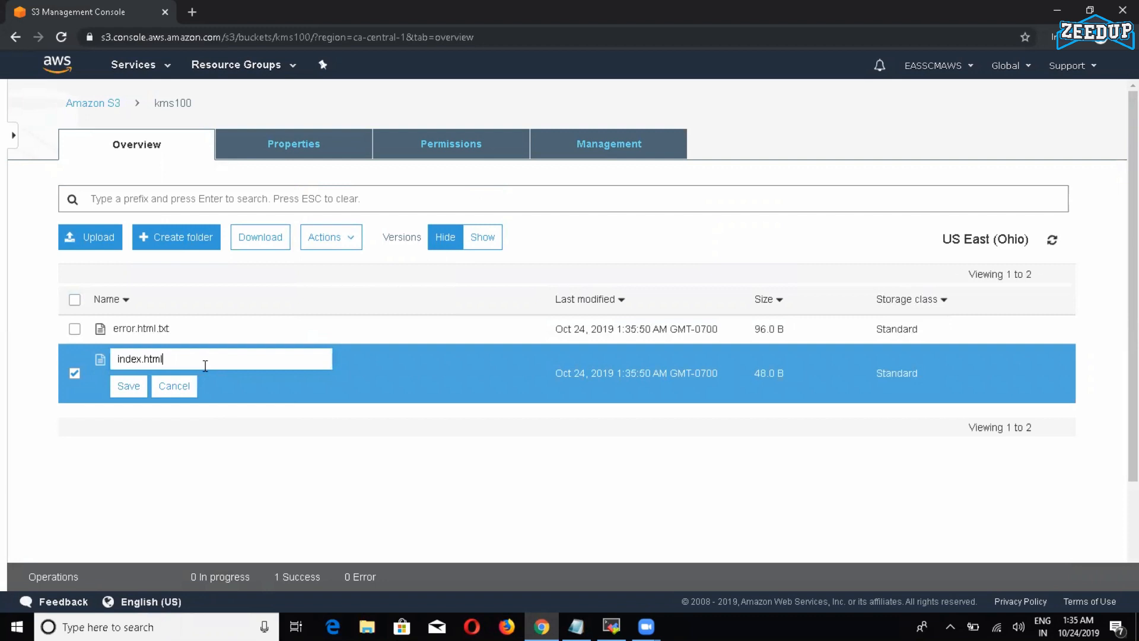
left_click(140, 390)
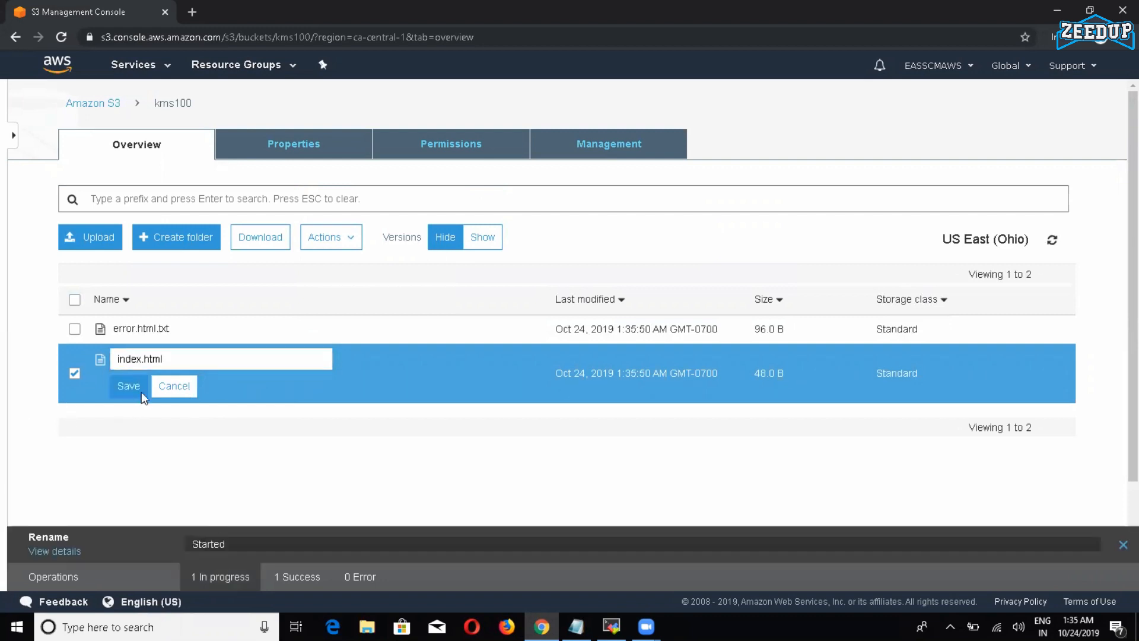
- Rename the uploaded error.html.txt object in the kms100 bucket as error.html
left_click(74, 328)
left_click(327, 239)
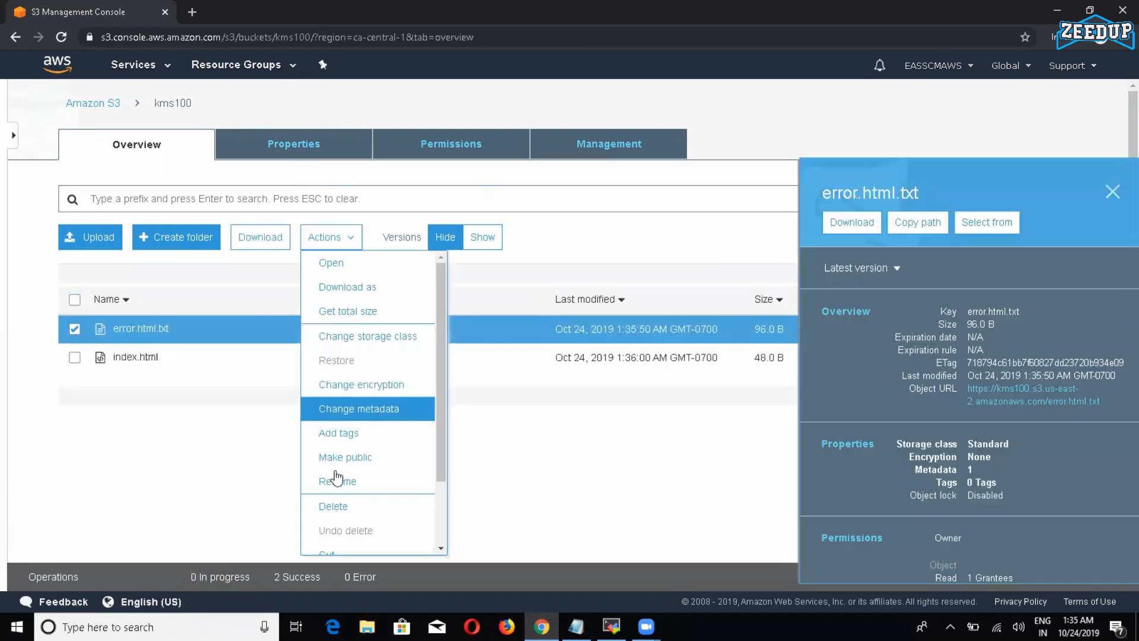
left_click(337, 481)
key("BackSpace")
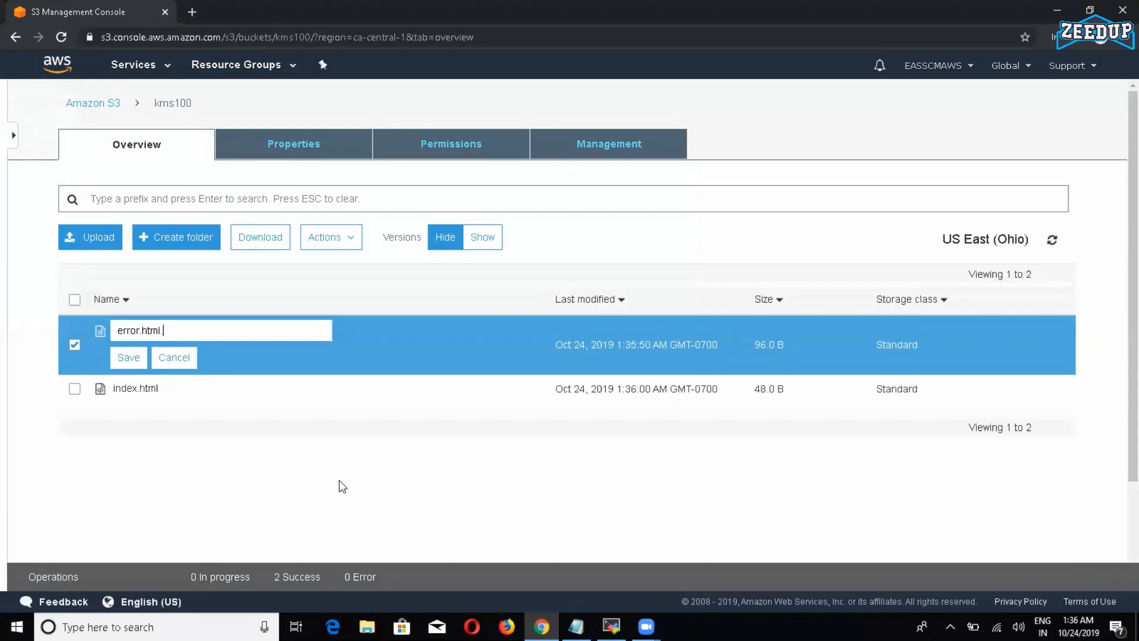
left_click(128, 358)
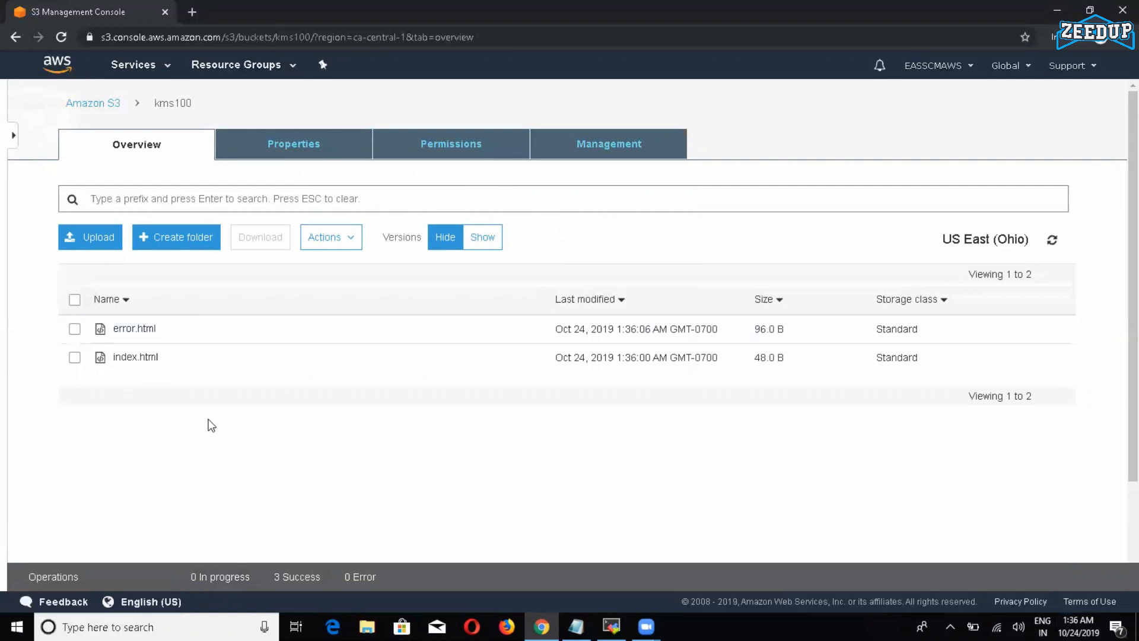
- Make the index.html object public and open its object URL in the browser
left_click(127, 358)
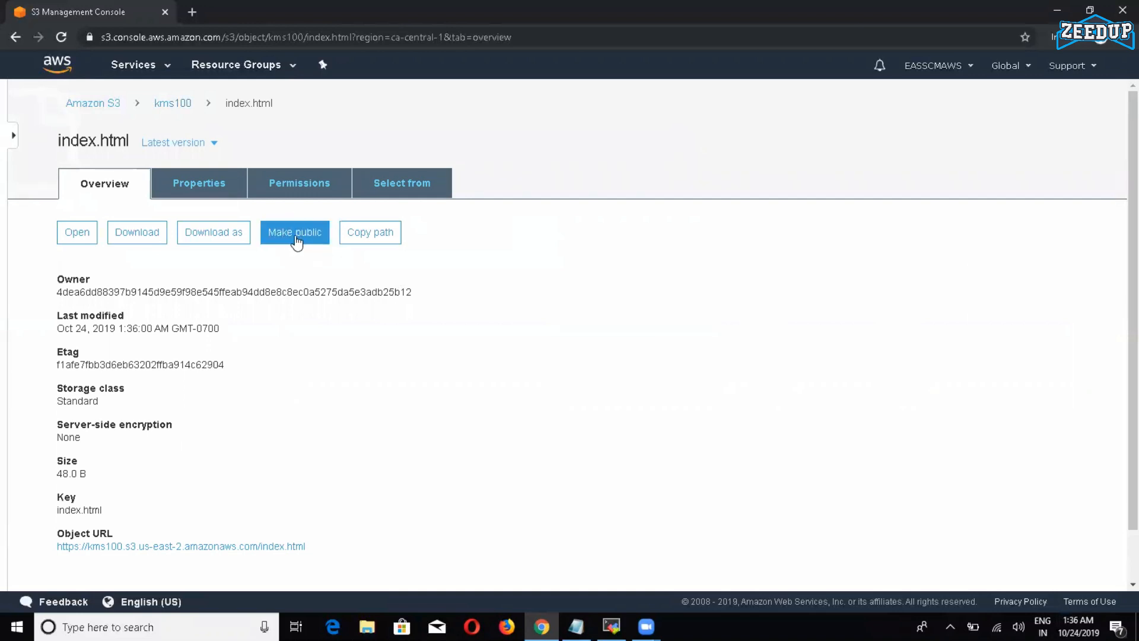
left_click(296, 237)
scroll(221, 472, "down", 2)
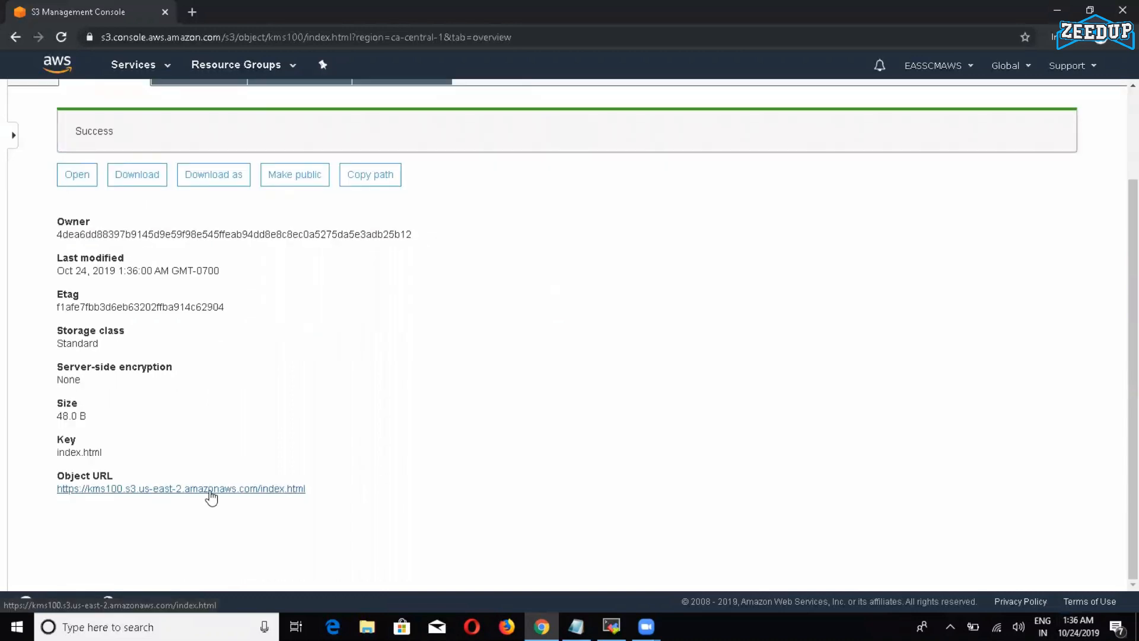
left_click(203, 490)
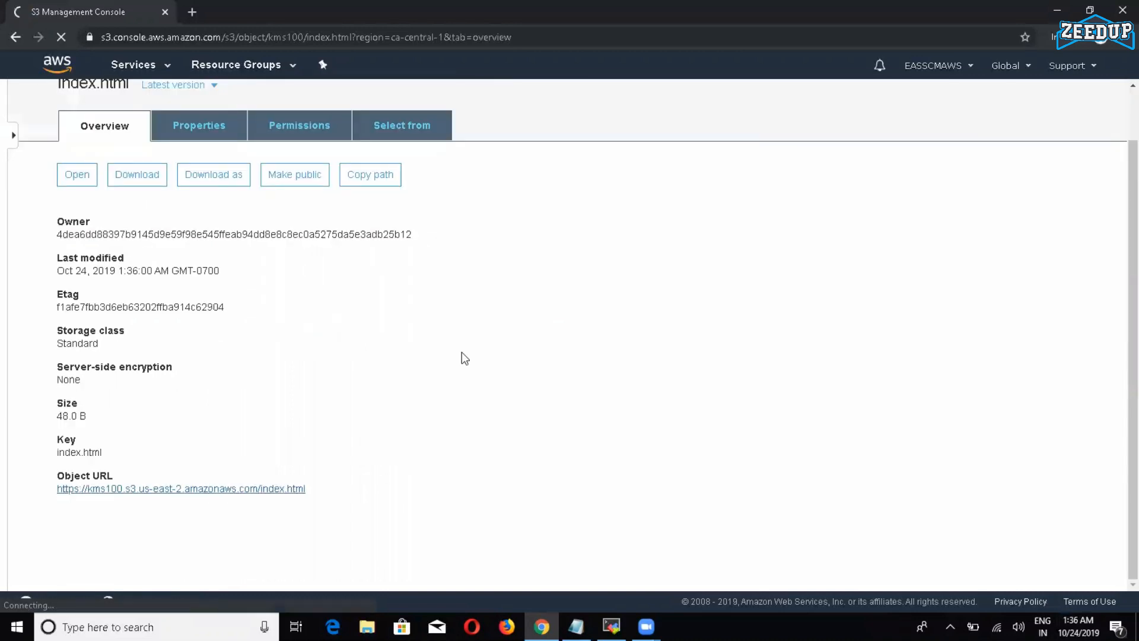
left_click_drag(12, 64, 256, 82)
left_click(262, 81)
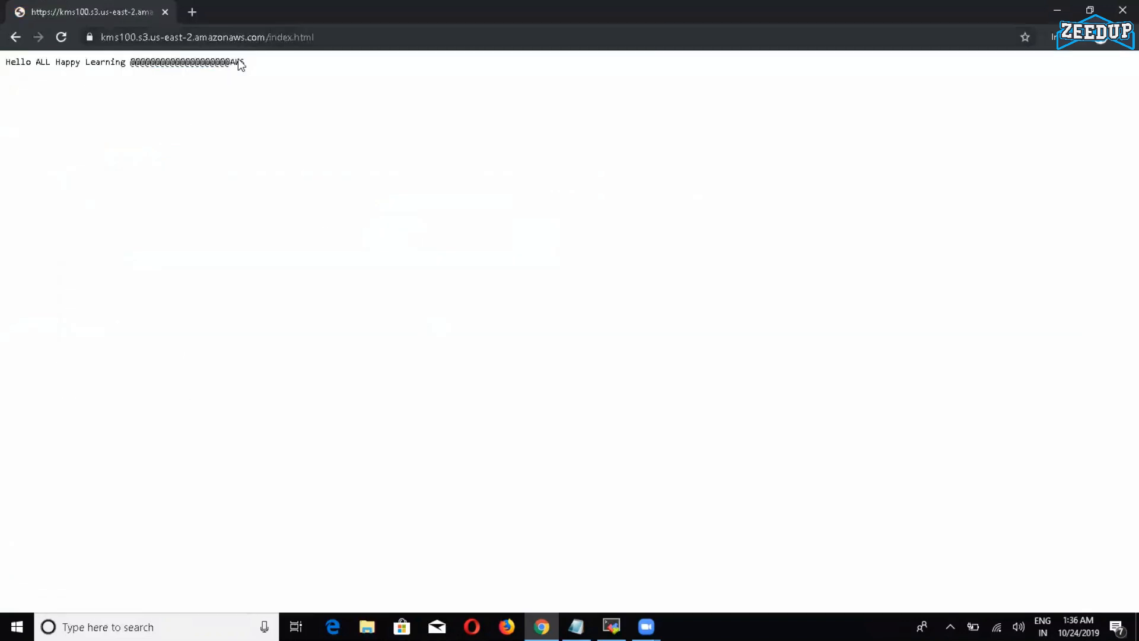
- Load the index.html object URL with http instead of https and check the site's connection security information
left_click(362, 36)
left_click(362, 36)
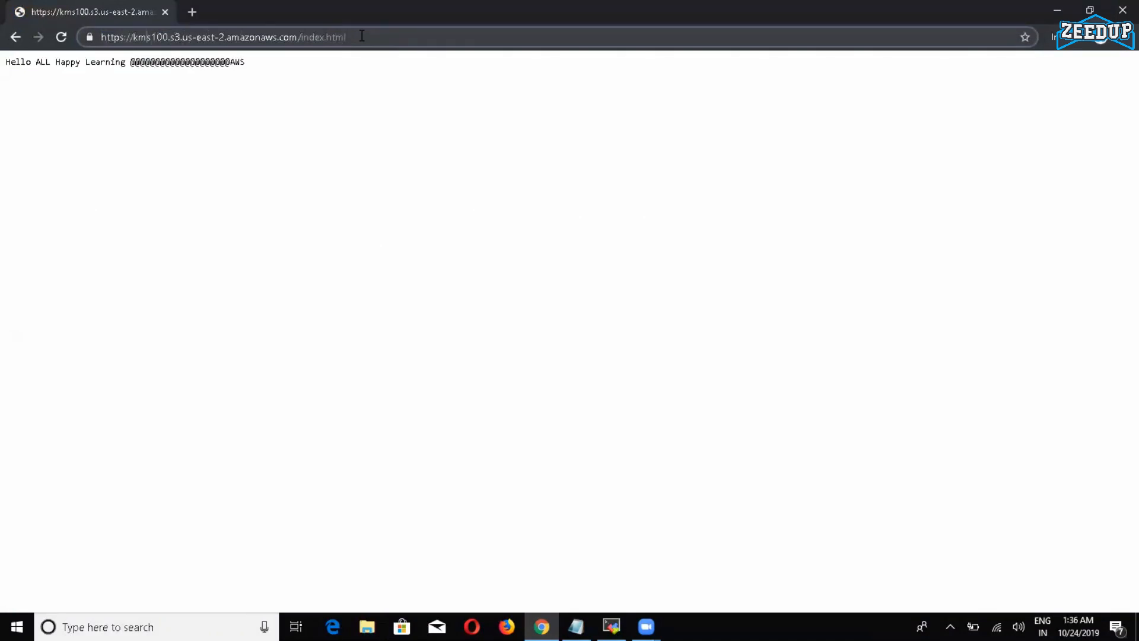
key("BackSpace")
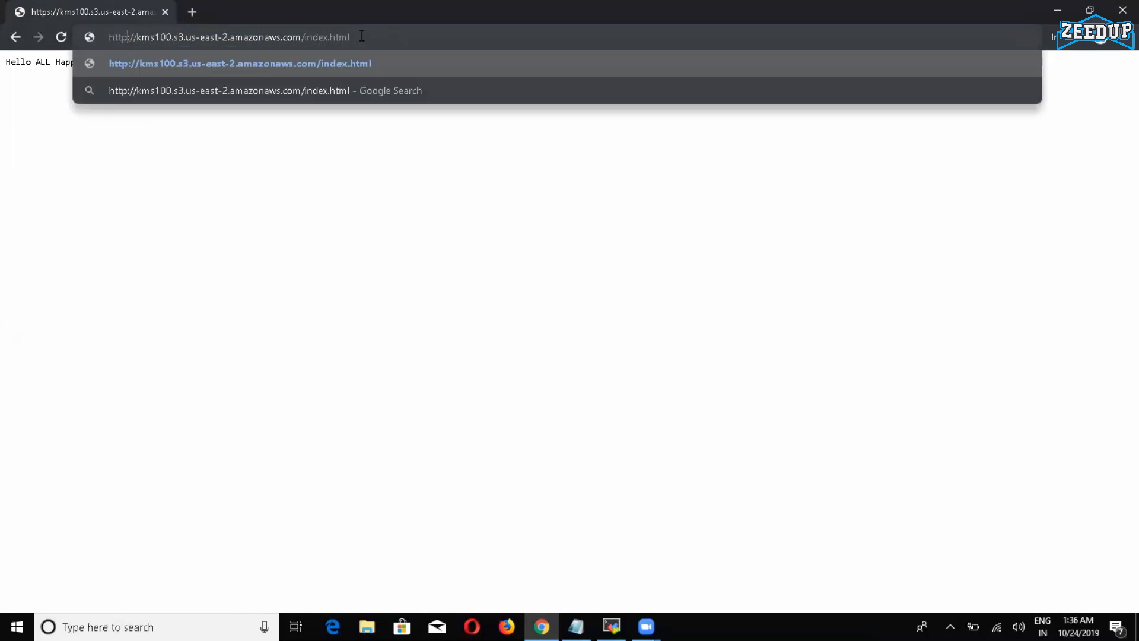
key("Return")
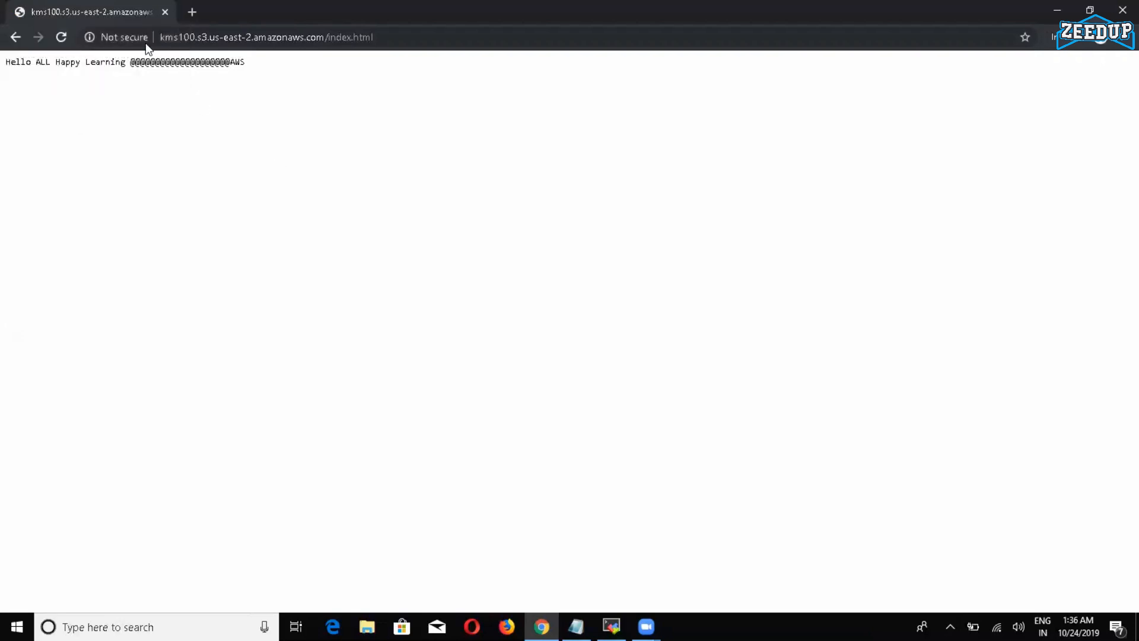
left_click(125, 37)
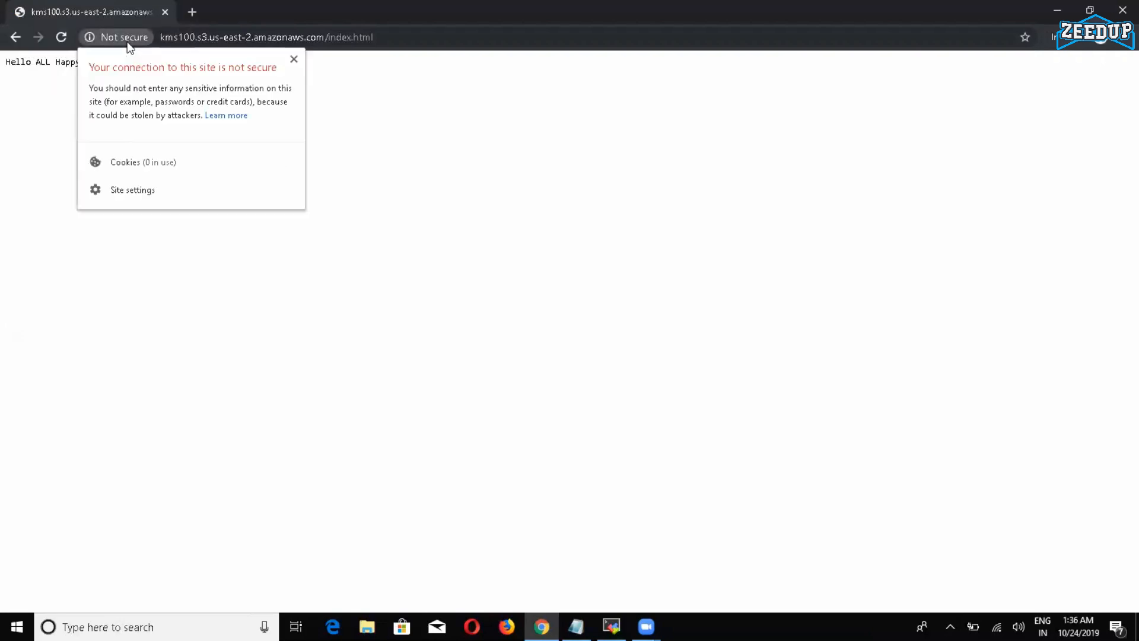
left_click(49, 93)
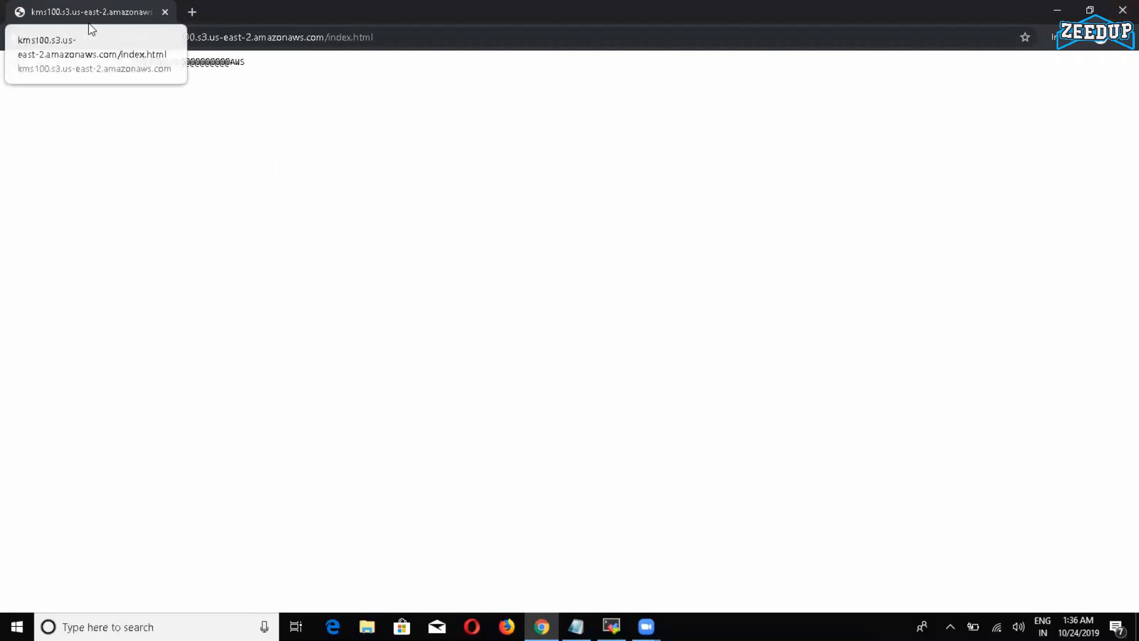
- Return to the kms100 bucket's object list in the S3 console and select index.html
left_click(16, 46)
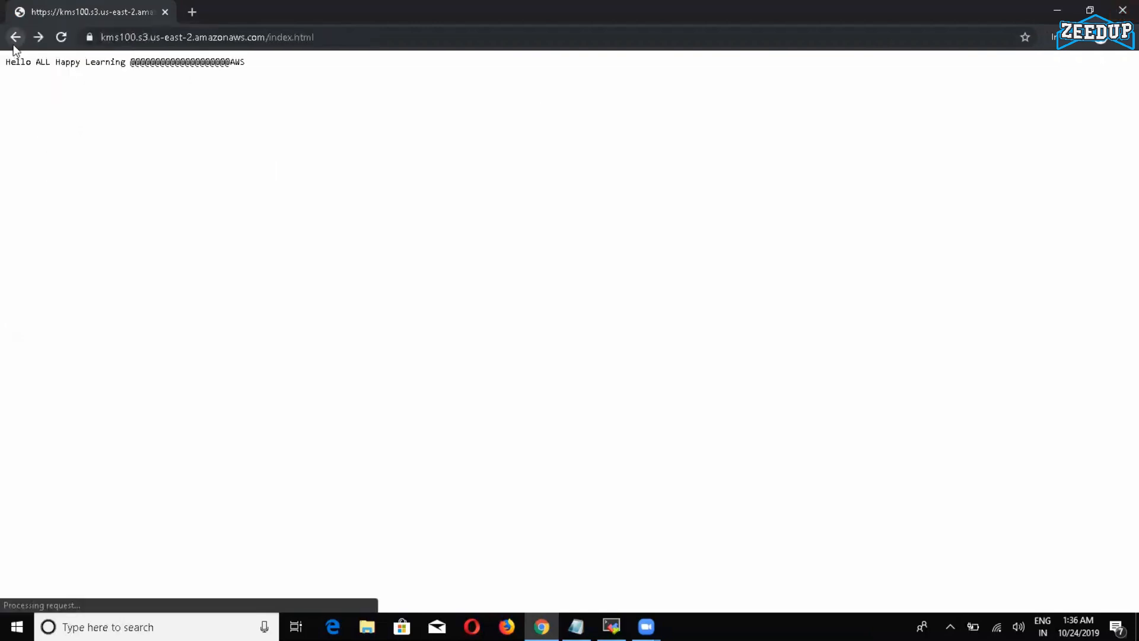
left_click(16, 45)
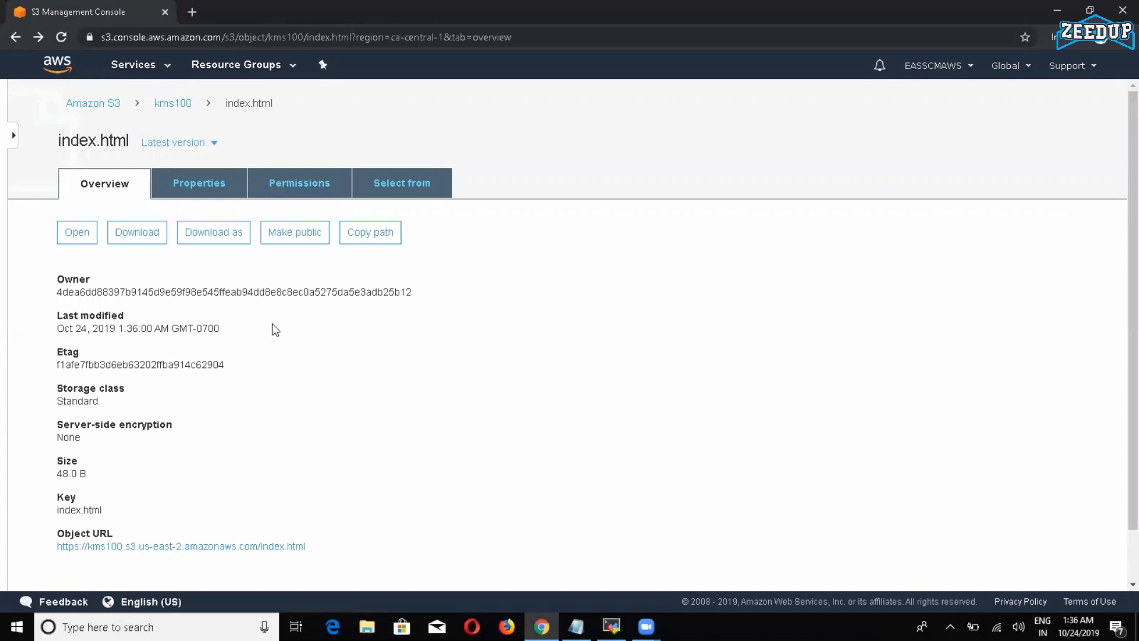
left_click(173, 104)
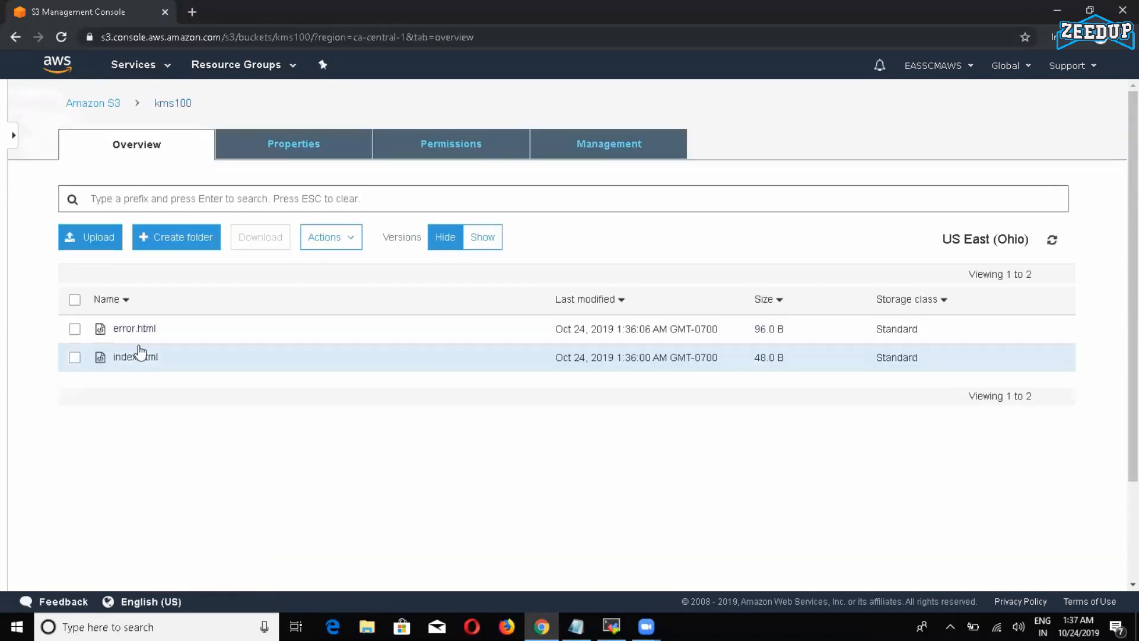
left_click(75, 357)
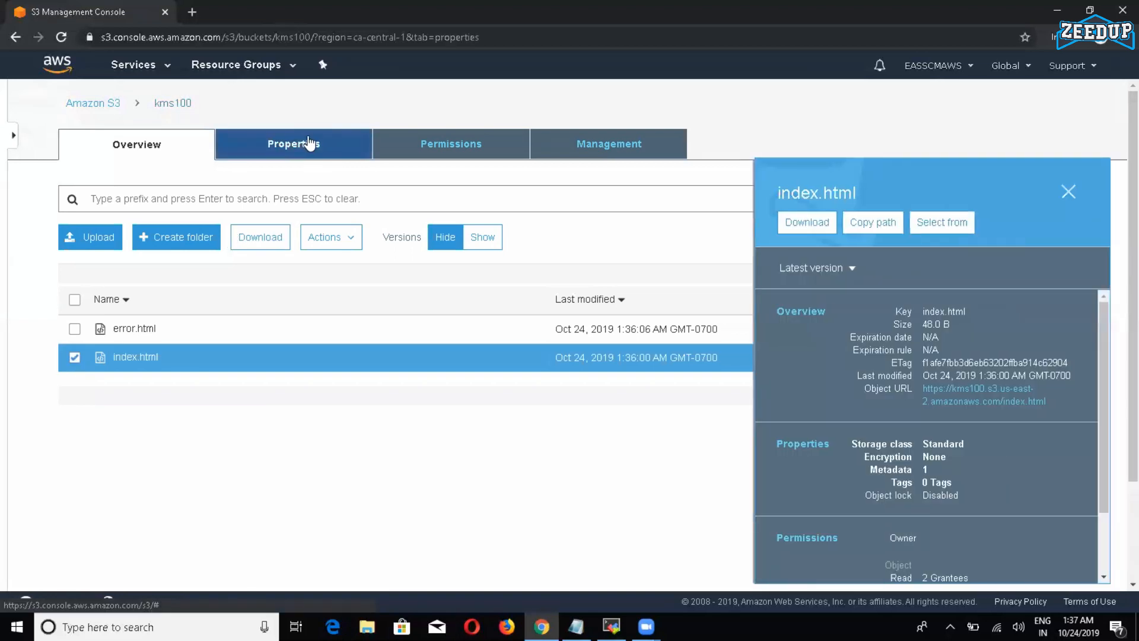
- Review the kms100 bucket's block public access settings and access control list, including the Everyone group's permissions
left_click(305, 143)
left_click(409, 145)
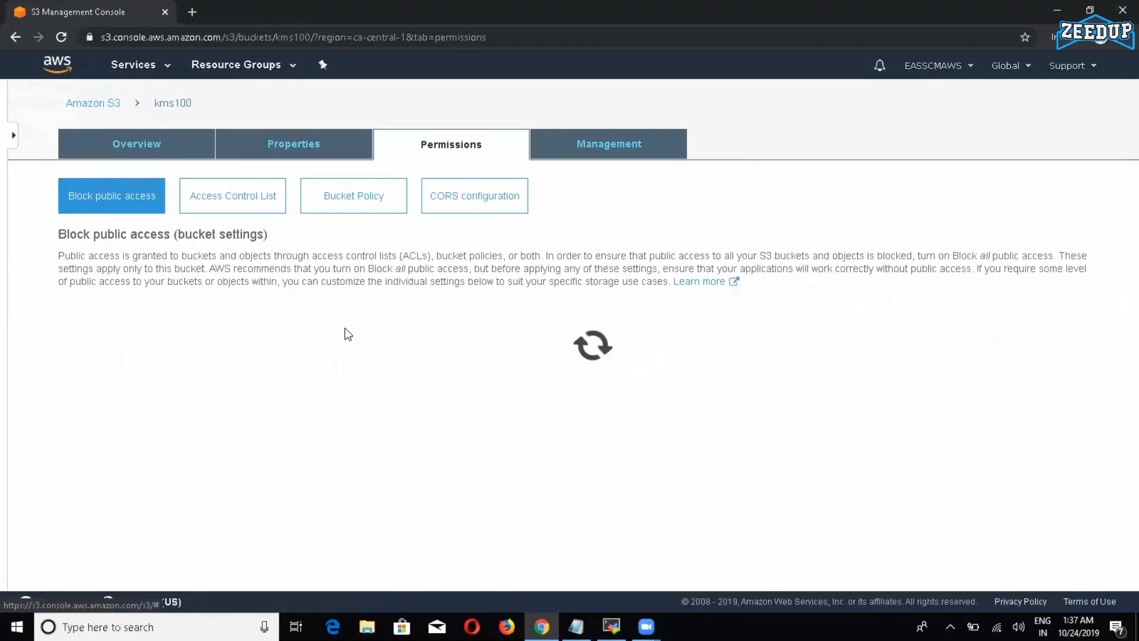
scroll(359, 328, "down", 2)
scroll(267, 250, "up", 2)
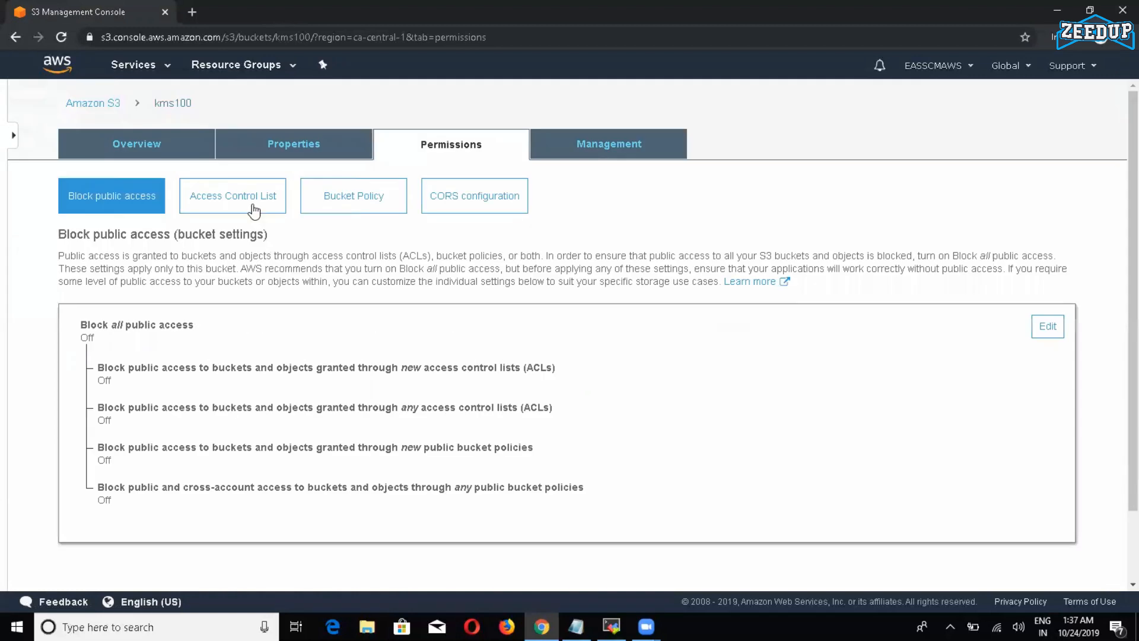
left_click(232, 194)
scroll(380, 296, "down", 5)
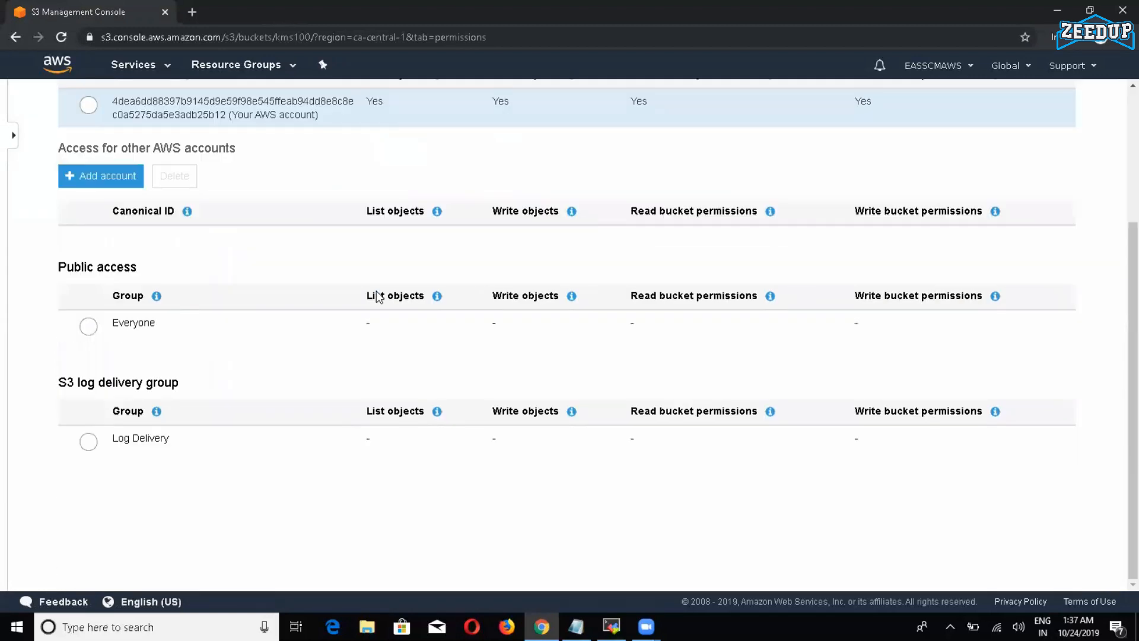
left_click(88, 327)
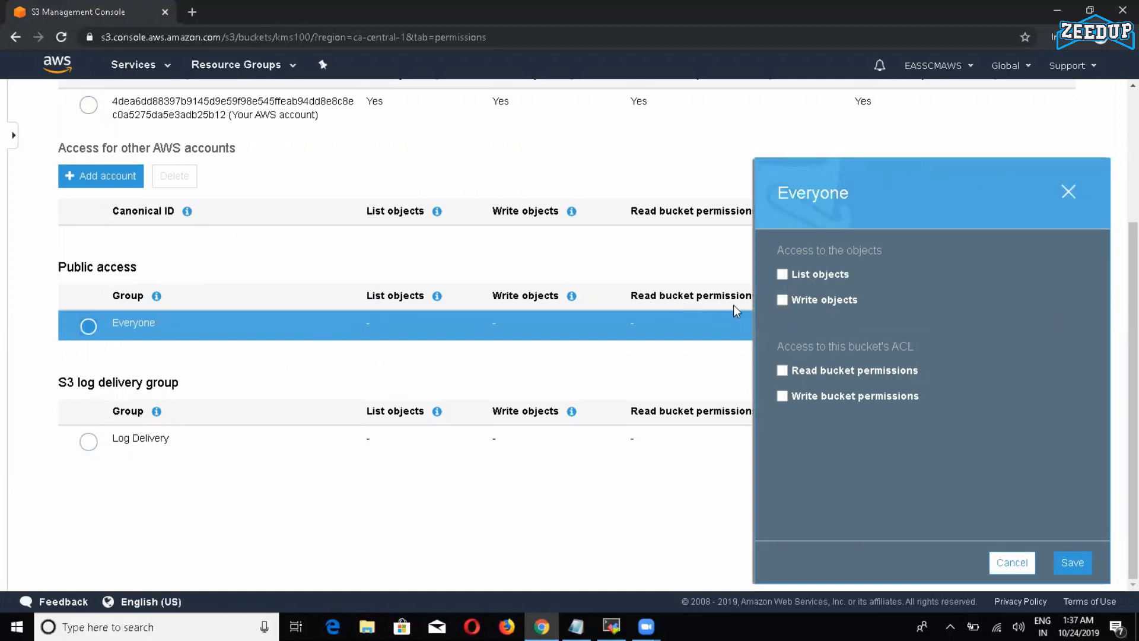
left_click(1015, 562)
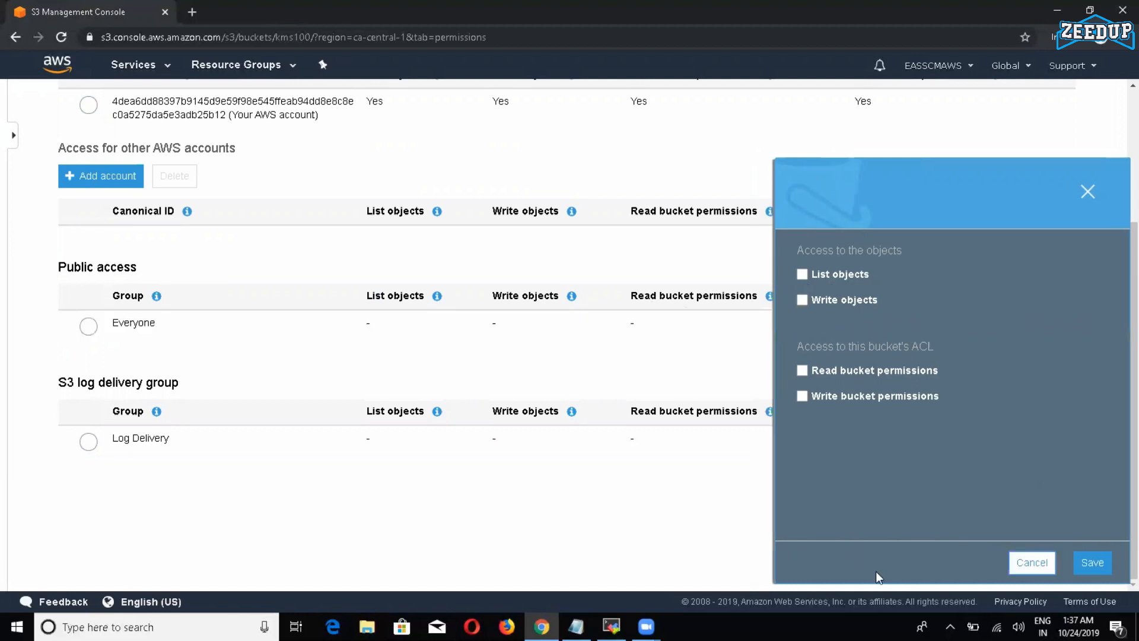
scroll(418, 451, "up", 3)
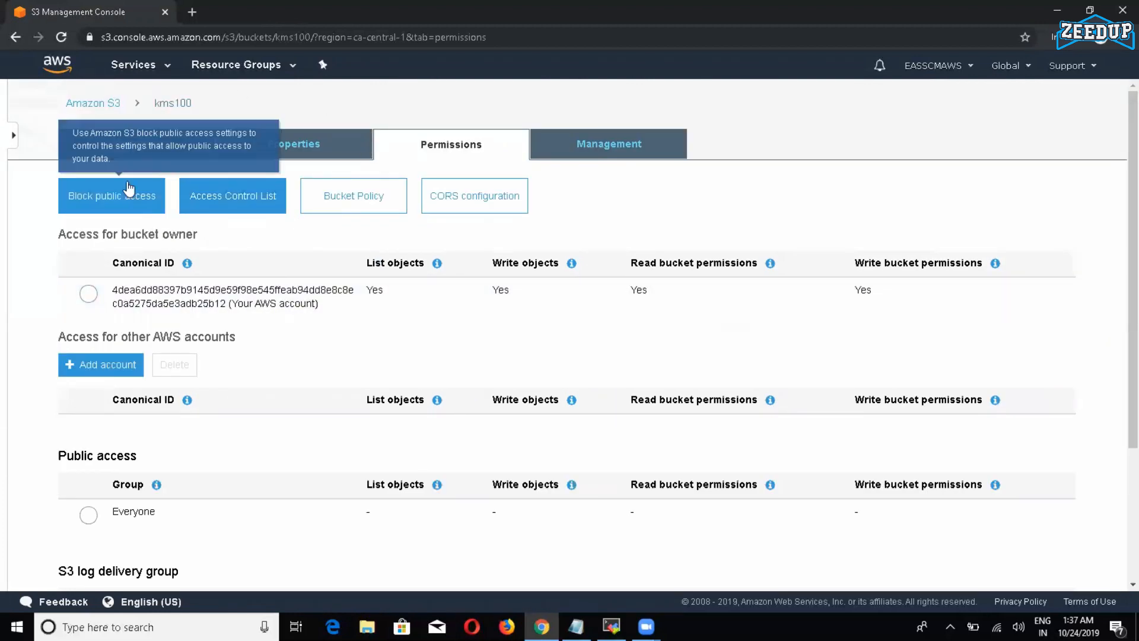
- Switch to Notepad and copy the JSON policy denying s3:GetObject on arn:aws:s3:::kms100/* when aws:SecureTransport is false
left_click(1058, 10)
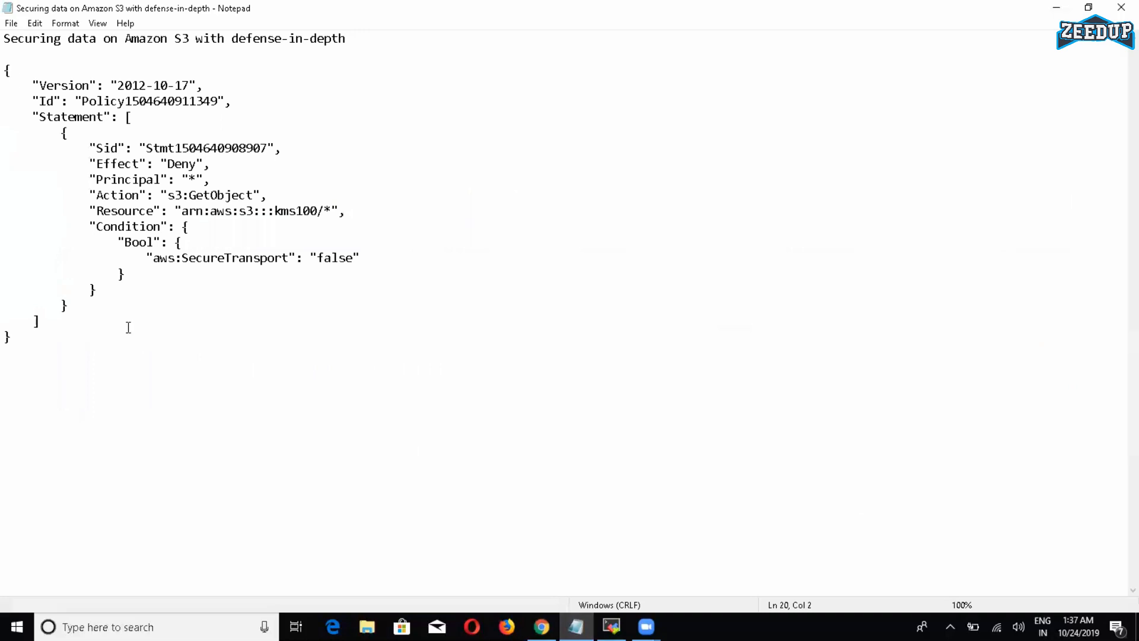
left_click_drag(128, 327, 143, 362)
right_click(130, 244)
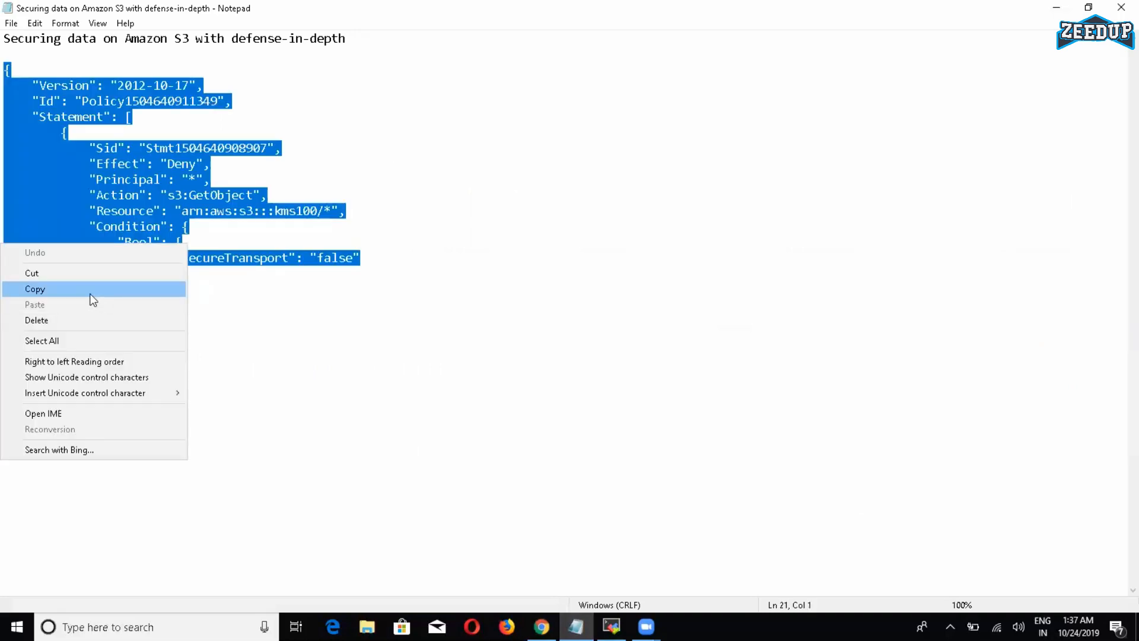
left_click(90, 292)
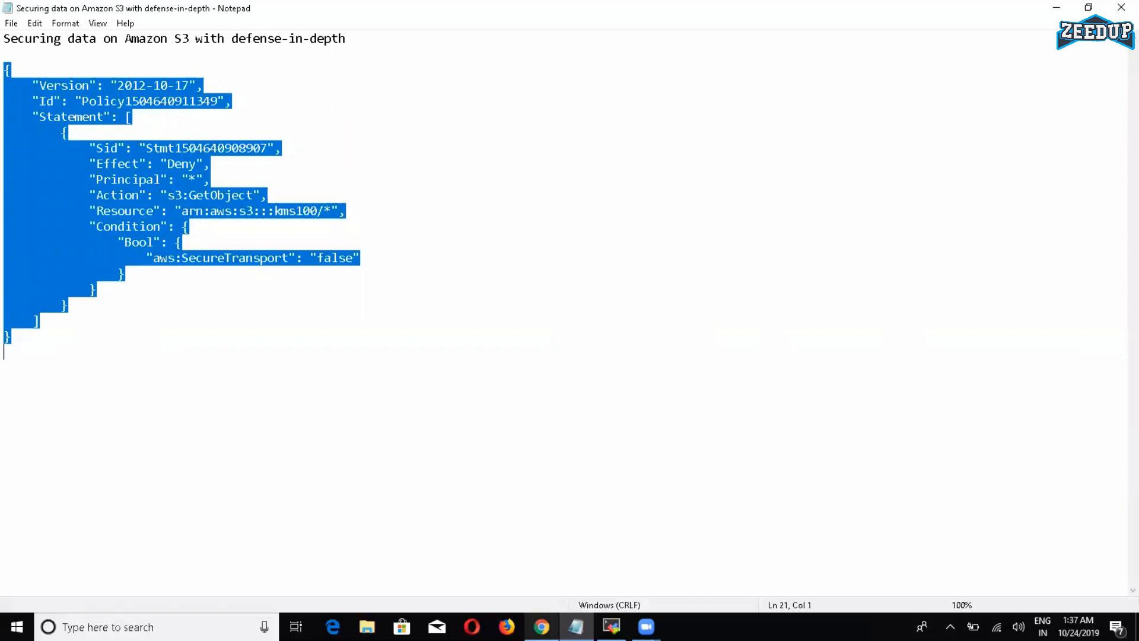
- Return to the S3 console in Chrome and paste the copied JSON into the kms100 bucket policy editor
left_click(542, 627)
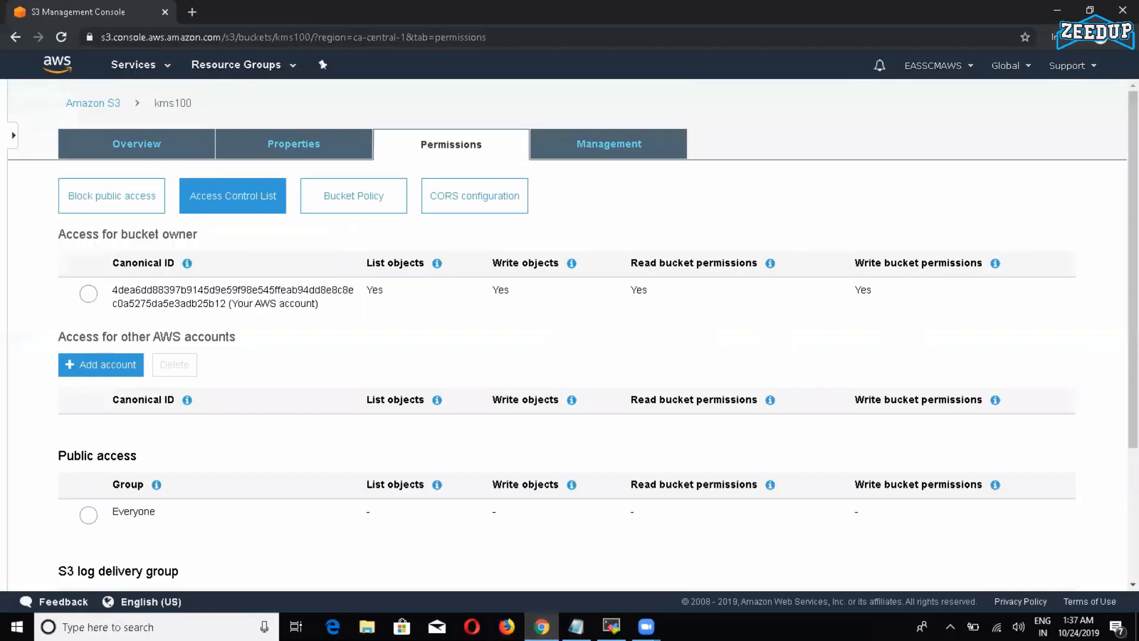
left_click(354, 196)
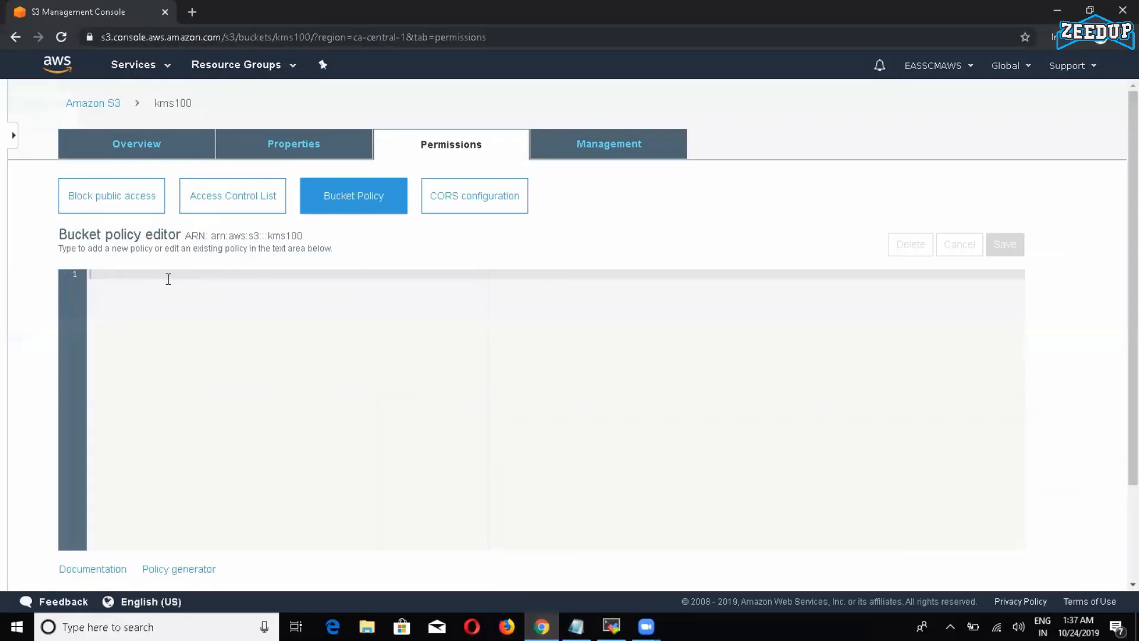
left_click(168, 278)
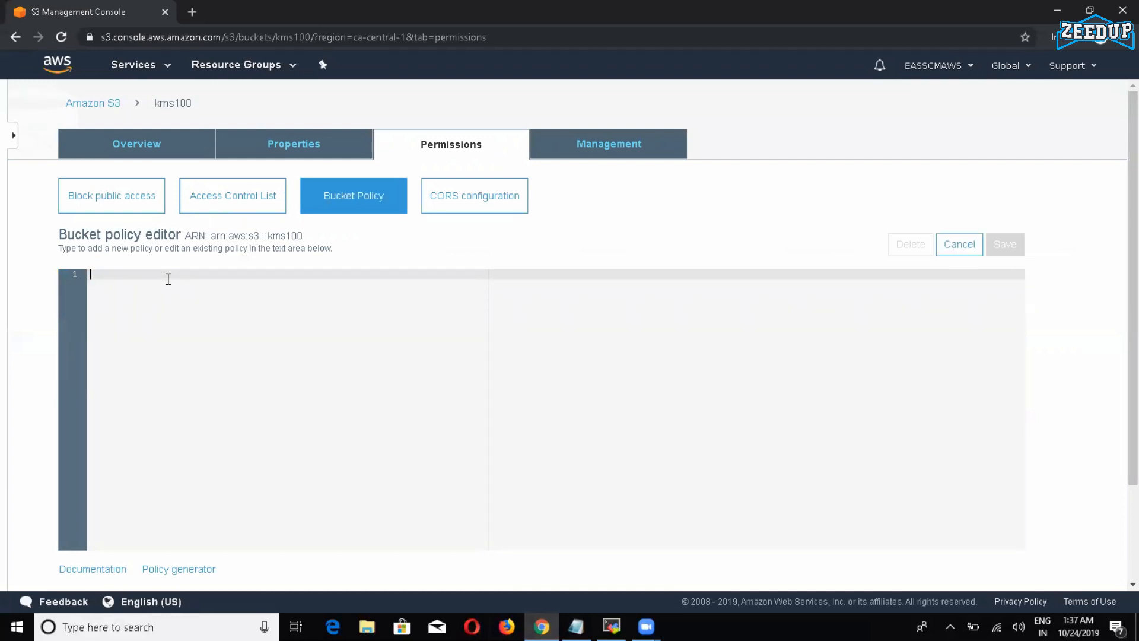
key("ctrl+v")
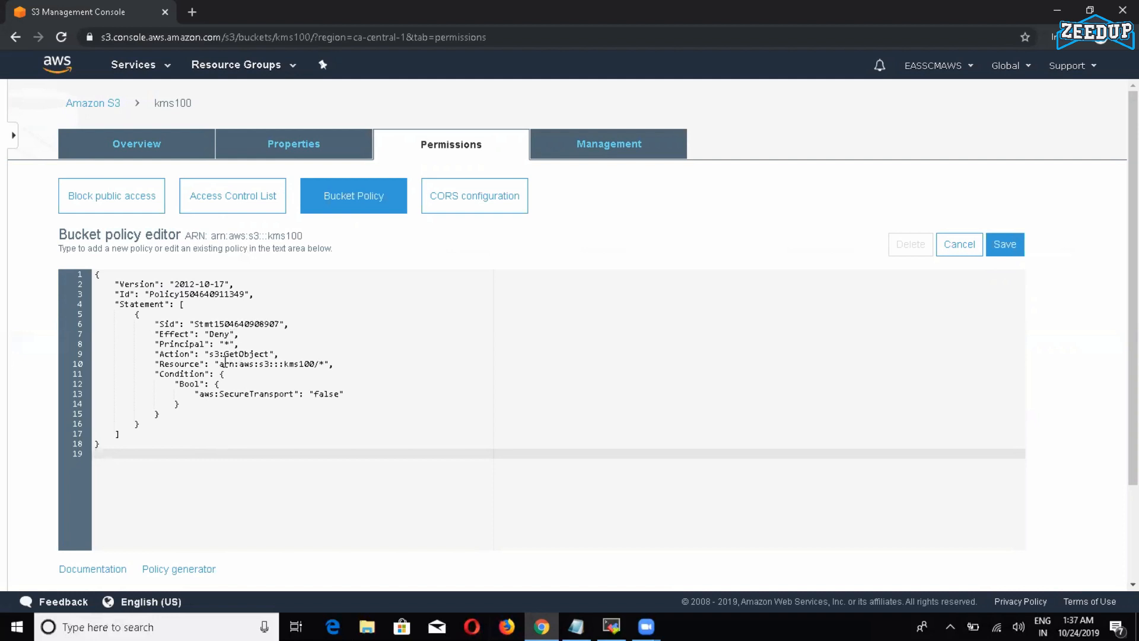
- Check the policy's resource ARN and aws:SecureTransport condition, and save the bucket policy
left_click_drag(219, 364, 320, 365)
left_click(321, 365)
double_click(330, 394)
left_click(350, 394)
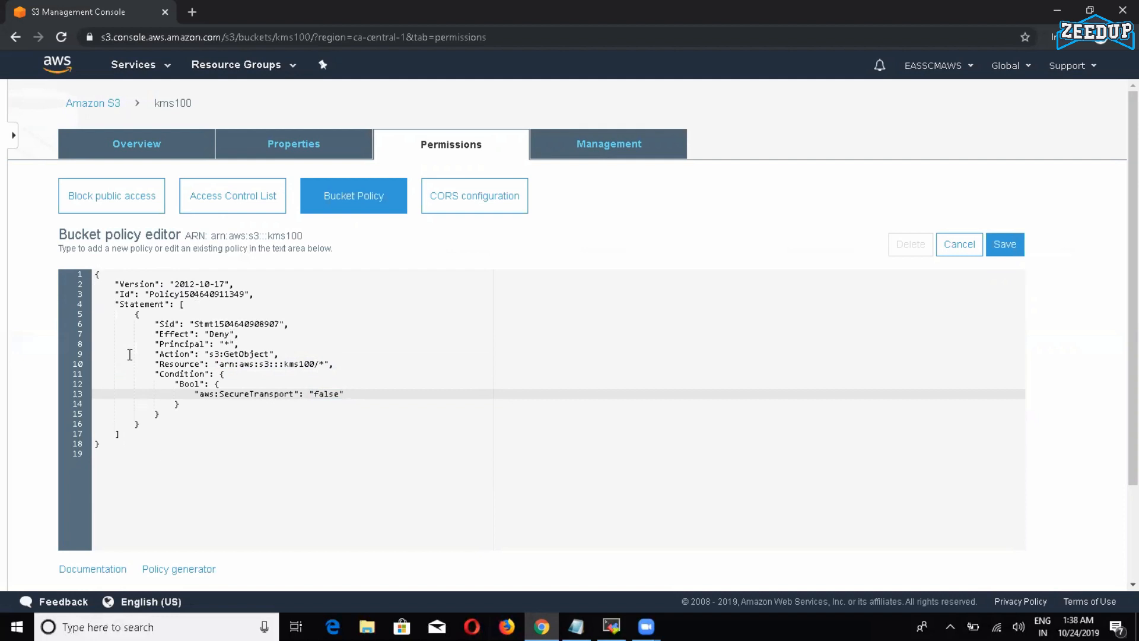
key("ctrl+a")
key("ctrl+c")
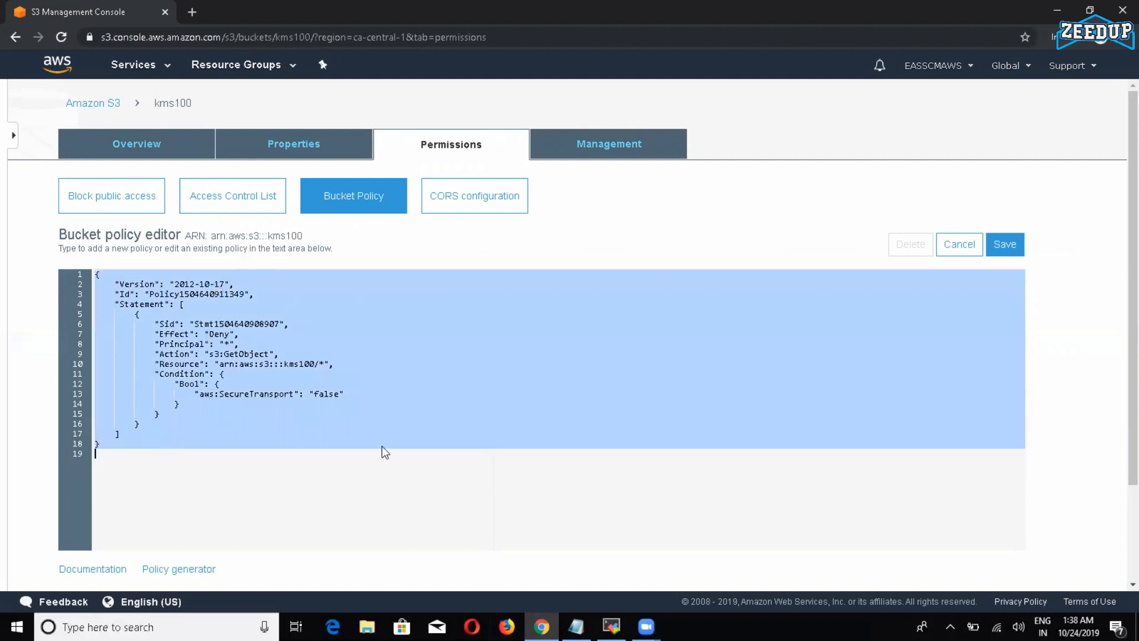
left_click(371, 481)
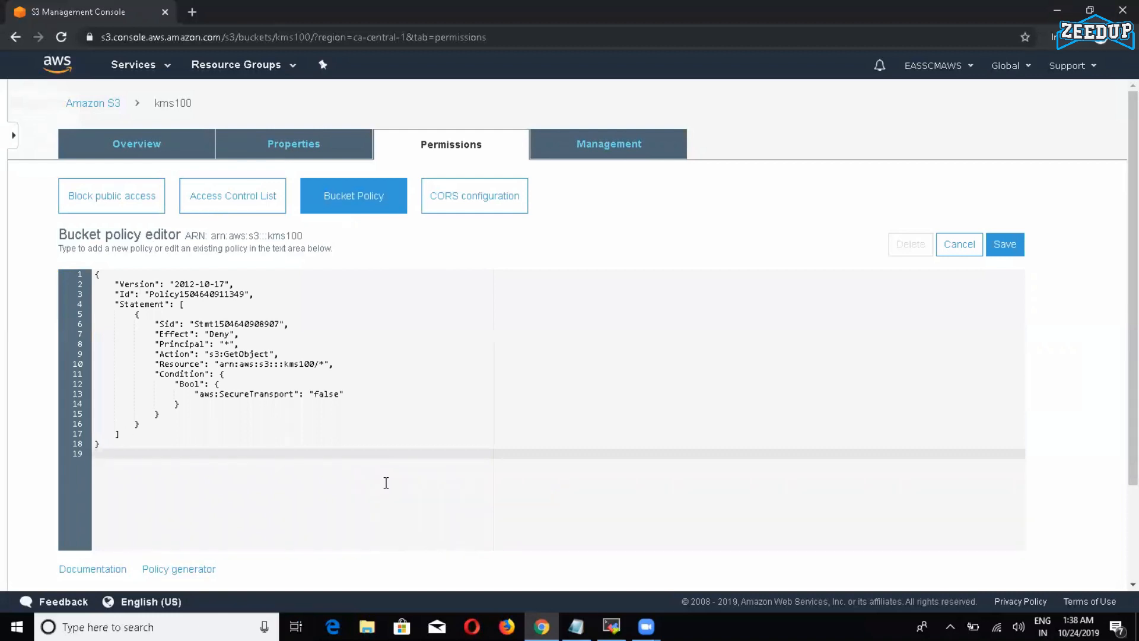
left_click(1003, 248)
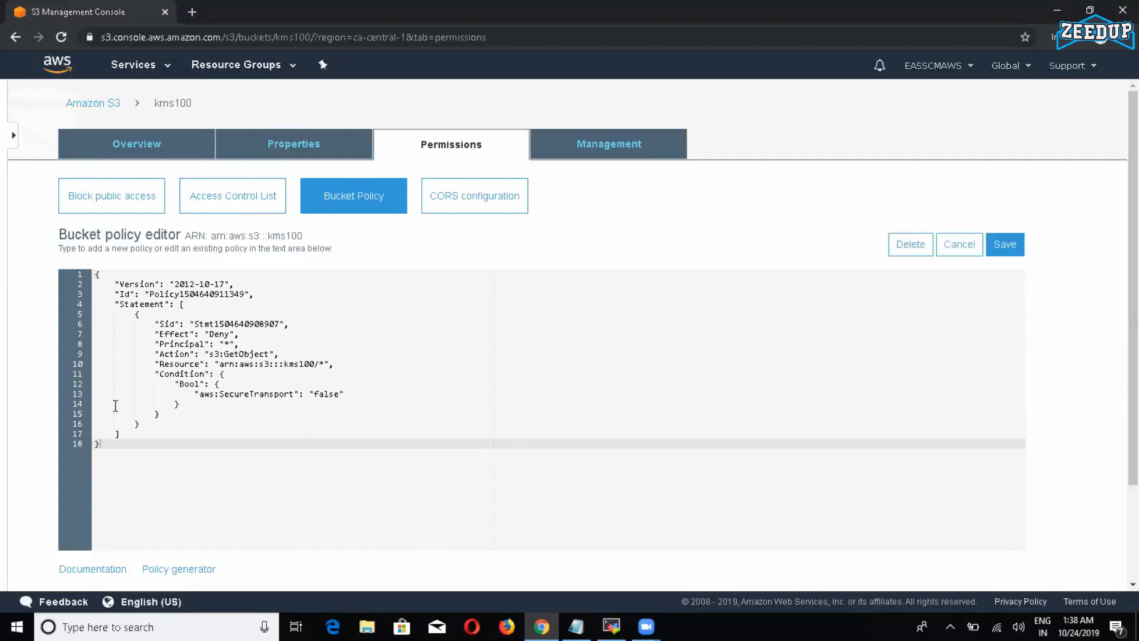
- Open the index.html object from the bucket's object list and make it public
left_click(135, 142)
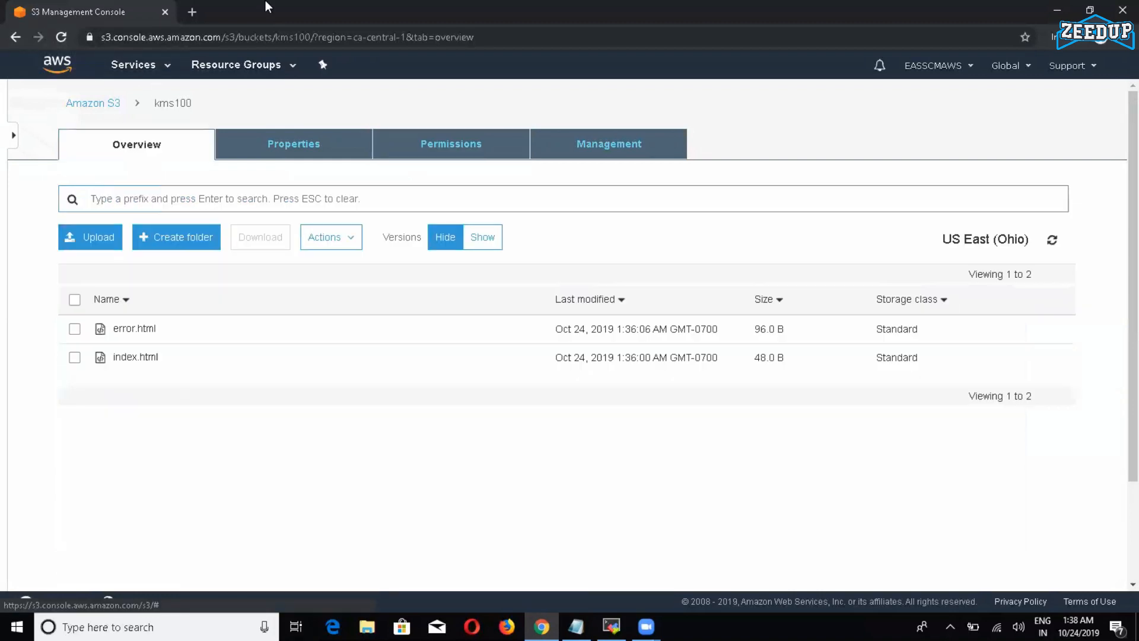
left_click(135, 358)
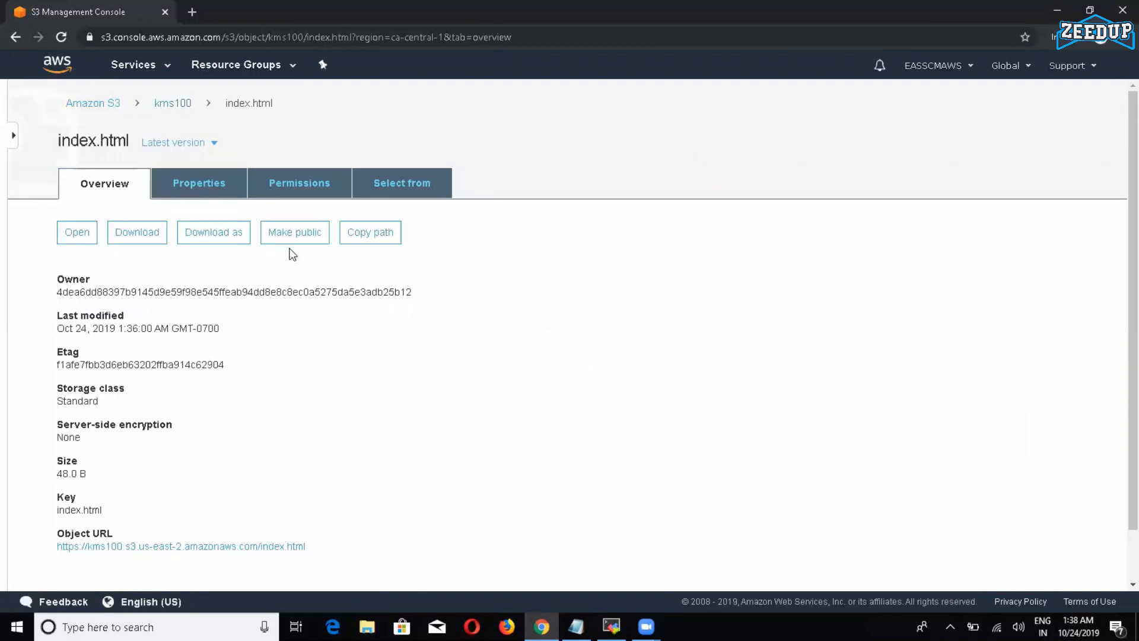
left_click(289, 240)
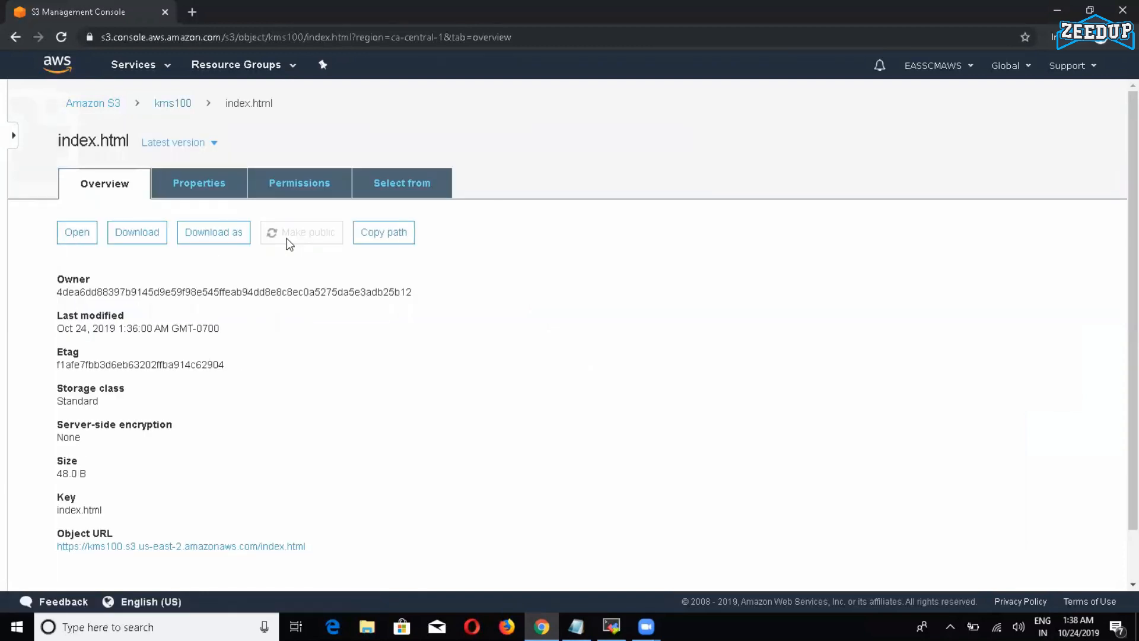
- Open the index.html object URL in a new tab and check the site's connection security information
scroll(294, 276, "down", 1)
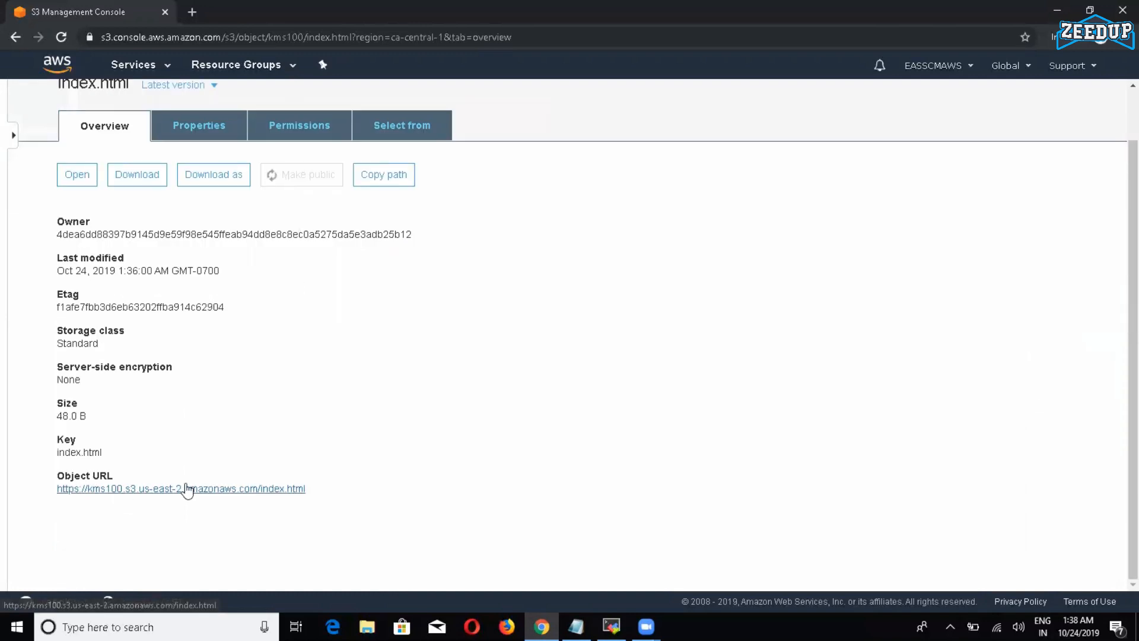
right_click(238, 489)
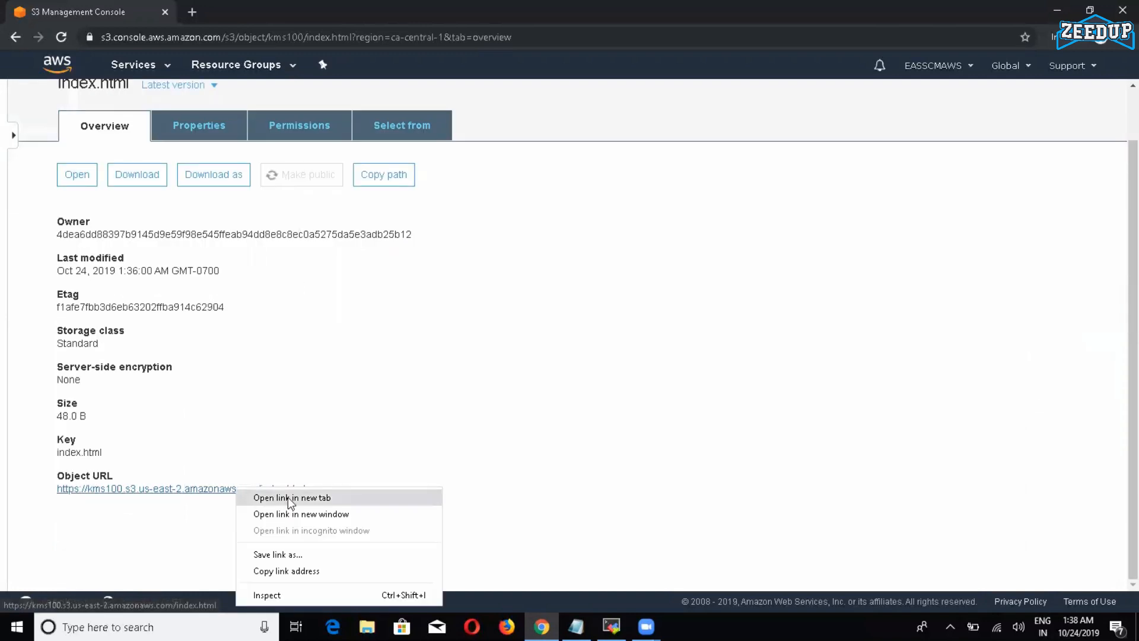
left_click(287, 497)
left_click(237, 12)
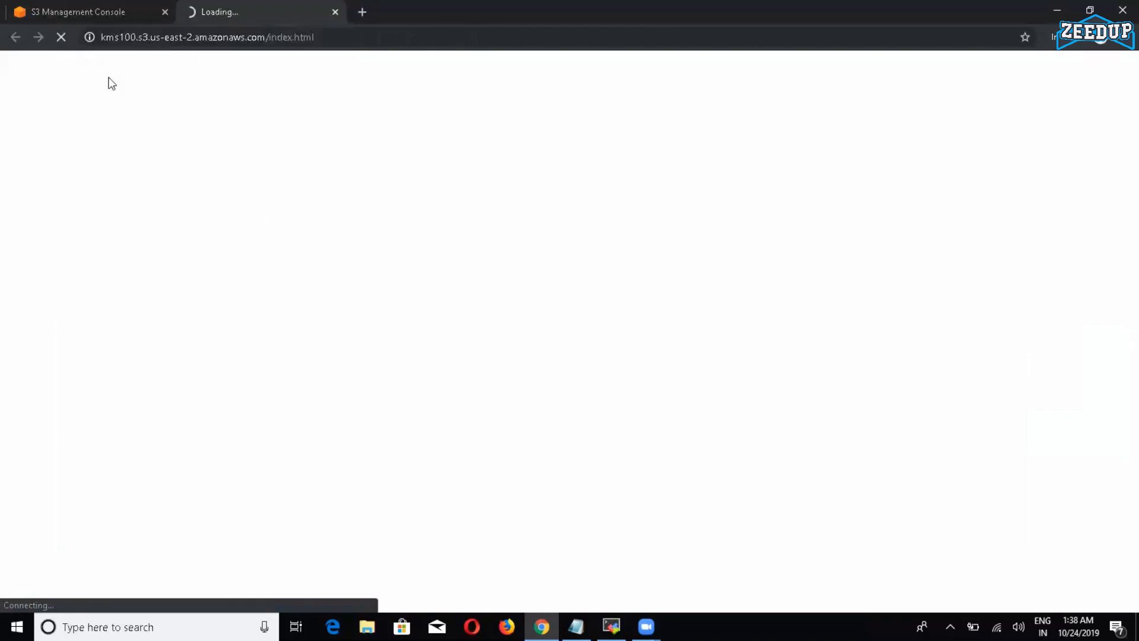
left_click(89, 37)
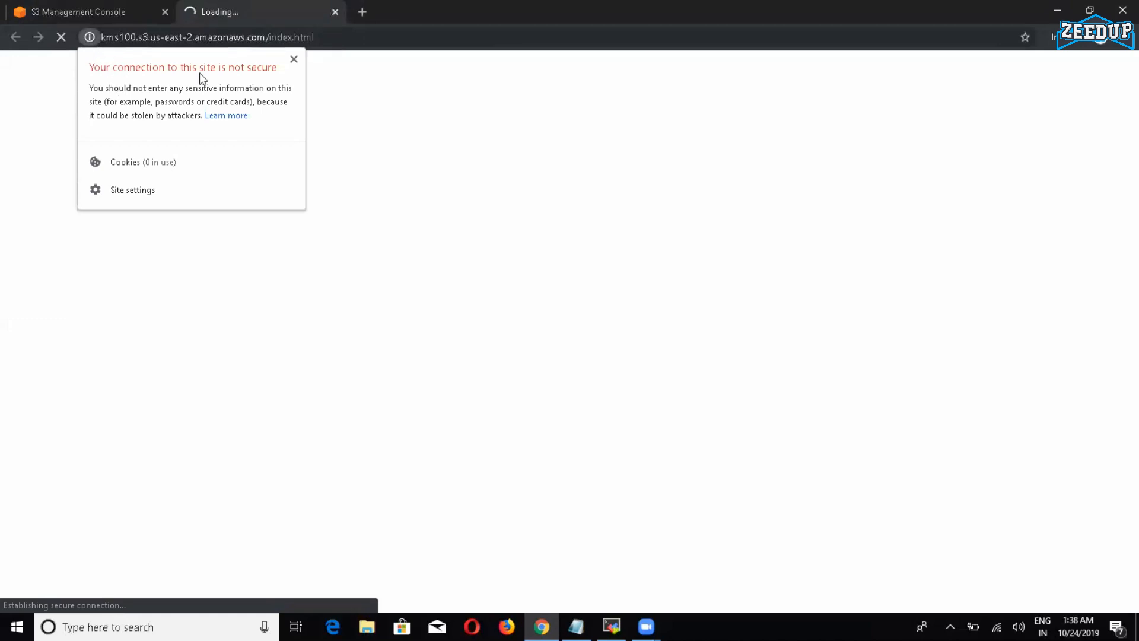
left_click(293, 60)
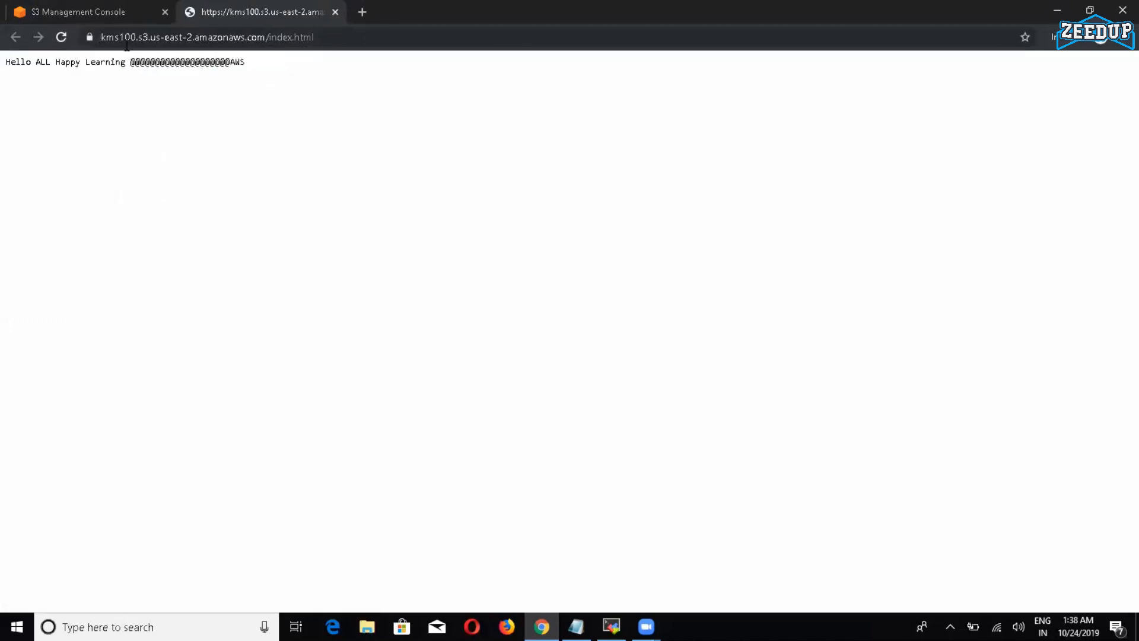
- Try to load the index.html object URL with http instead of https
double_click(354, 37)
left_click(356, 37)
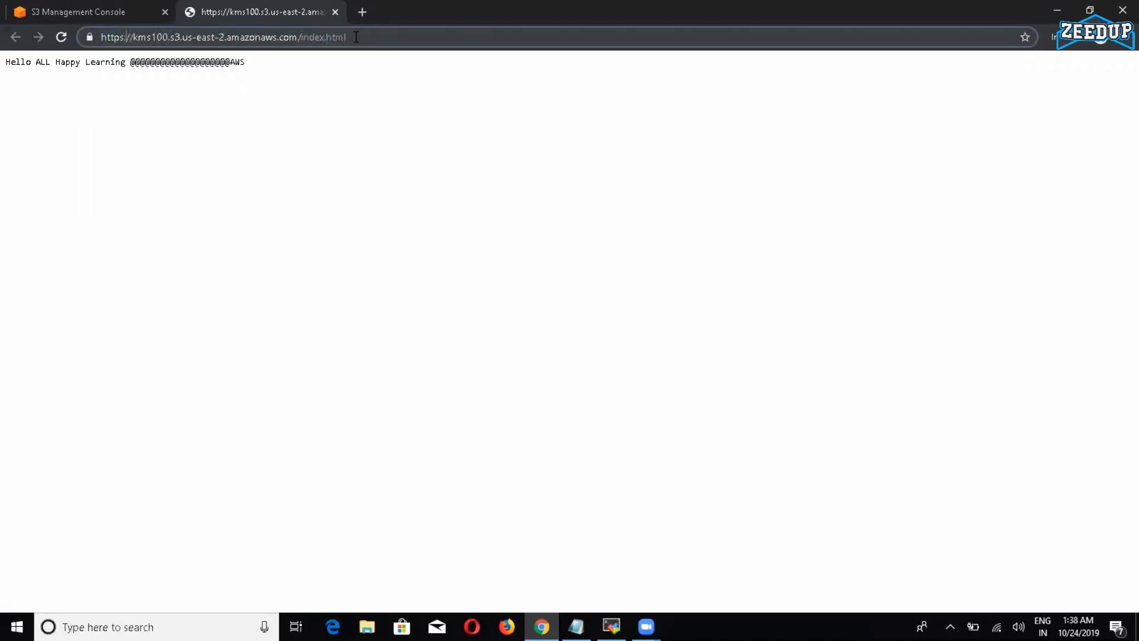
key("BackSpace")
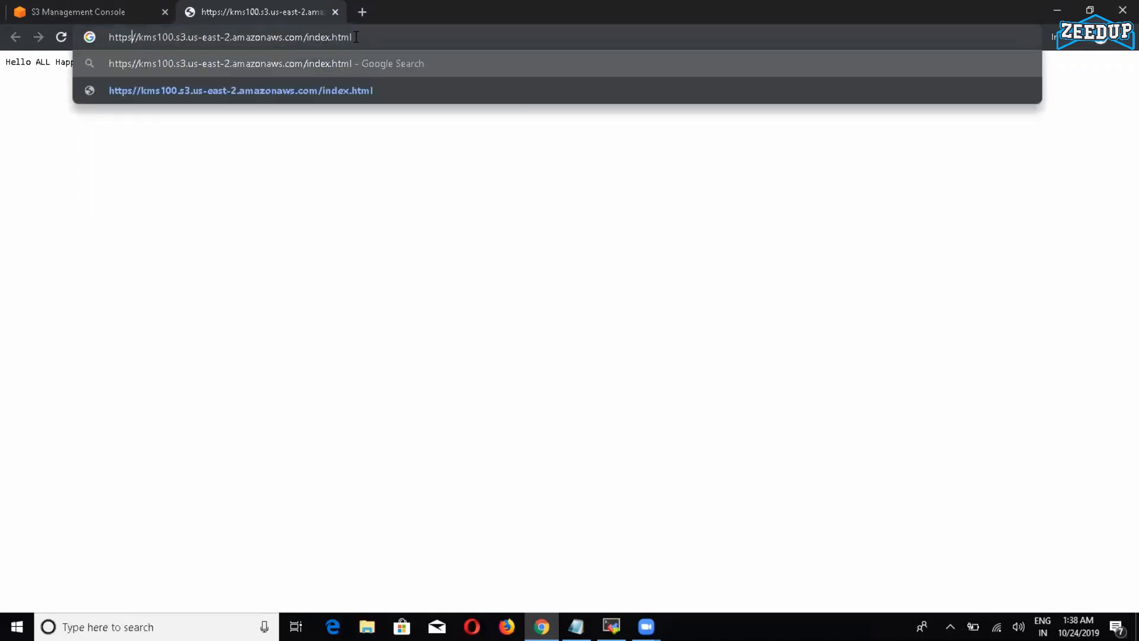
key("BackSpace")
key("Return")
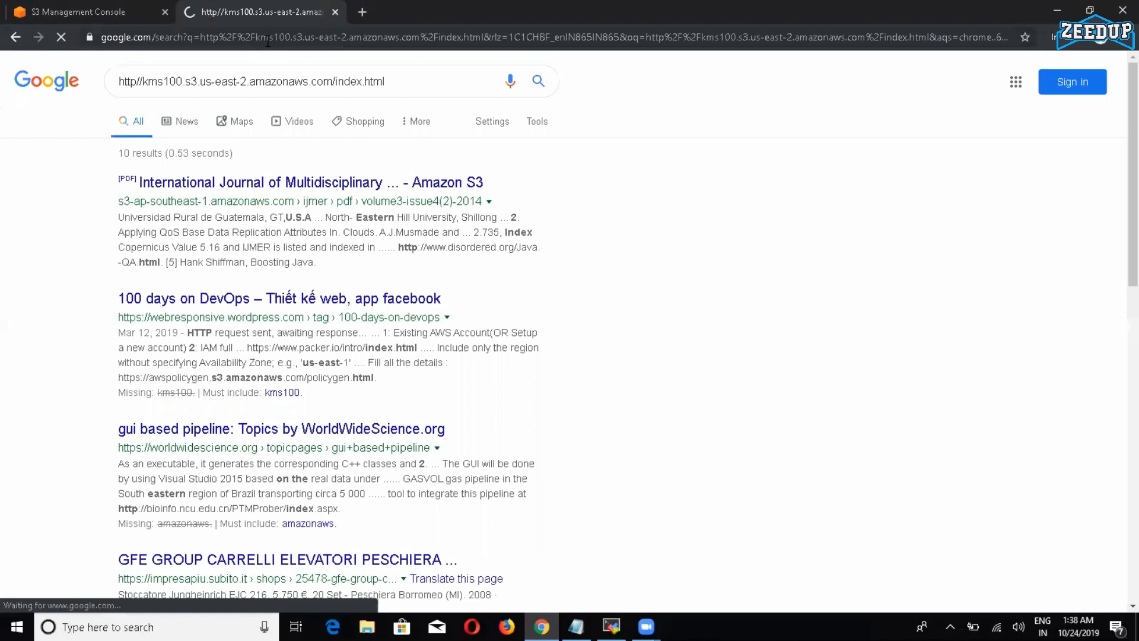
left_click(268, 38)
key("BackSpace")
key("ctrl+v")
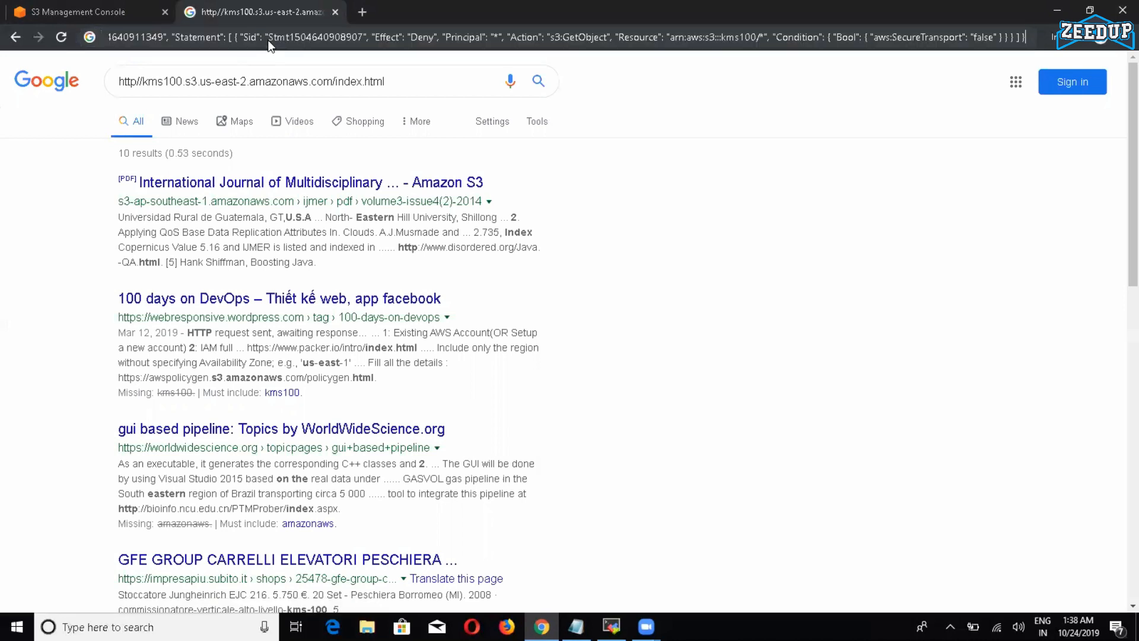
- Reopen the index.html object URL from the S3 console in a new tab and close the Google search tab
left_click(76, 10)
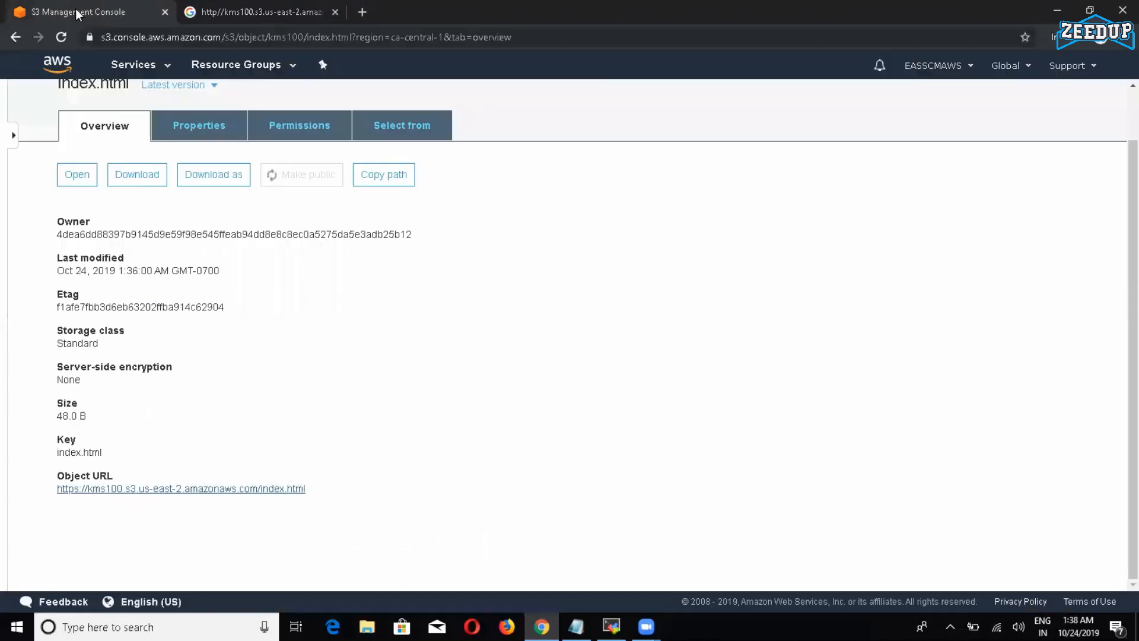
right_click(187, 489)
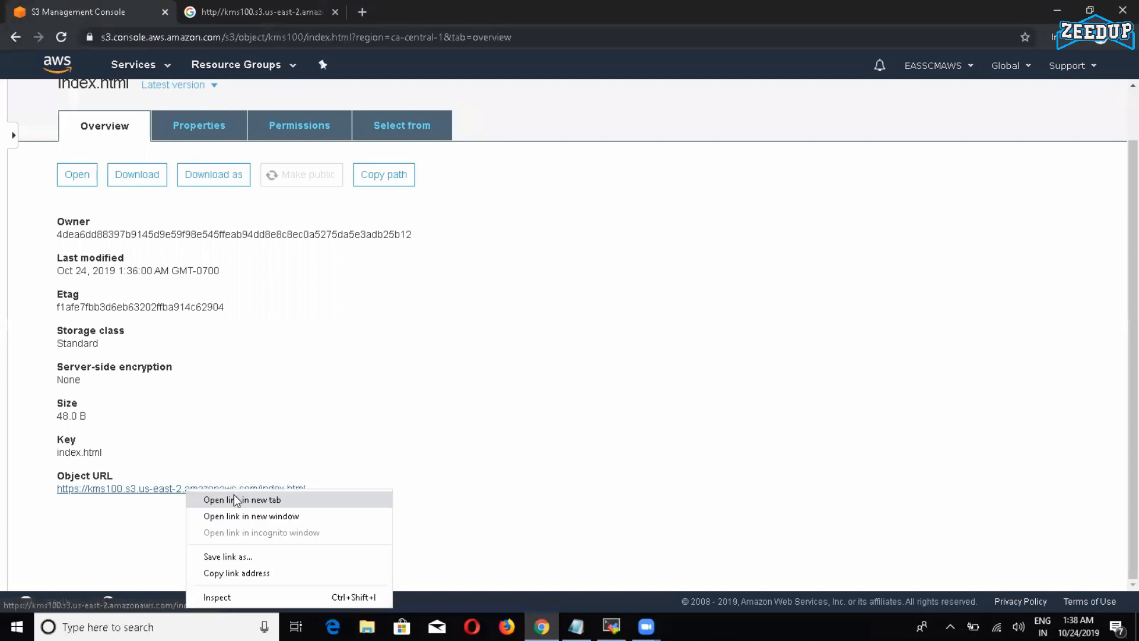
left_click(236, 497)
left_click(279, 6)
left_click(463, 11)
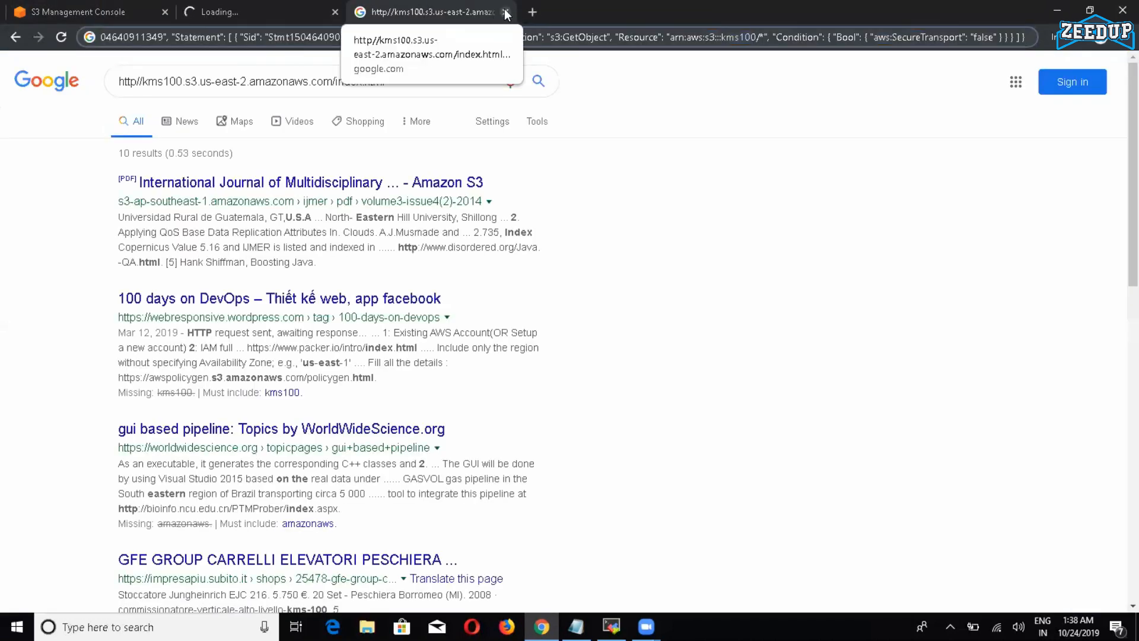
left_click(505, 12)
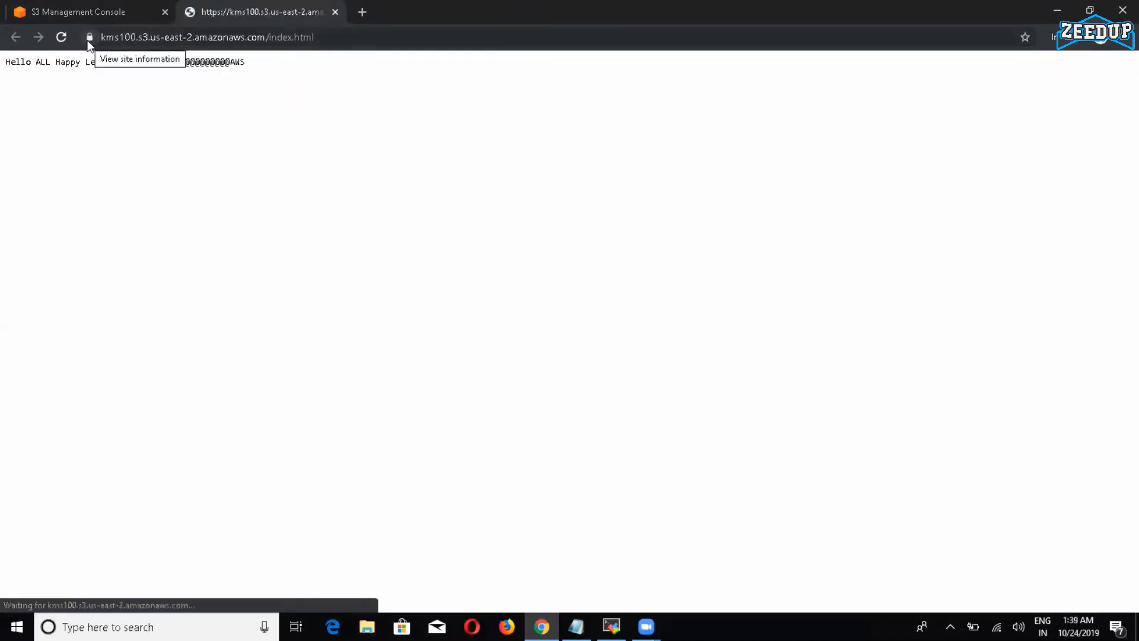
- Load the reopened index.html URL over http instead of https and examine the response returned by S3
left_click(352, 31)
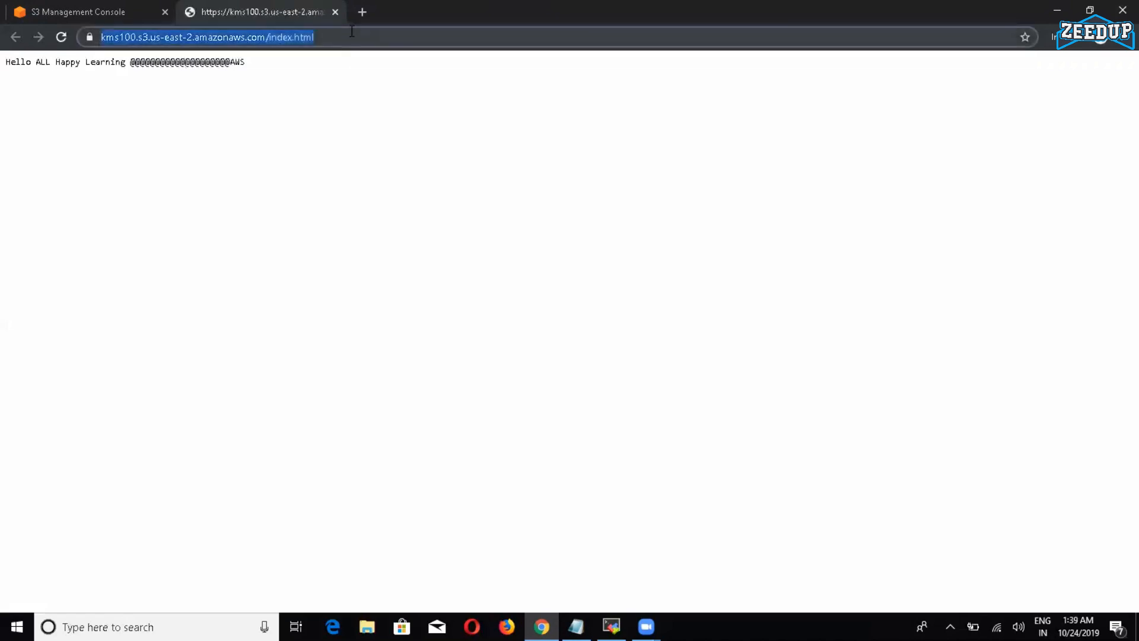
left_click(352, 32)
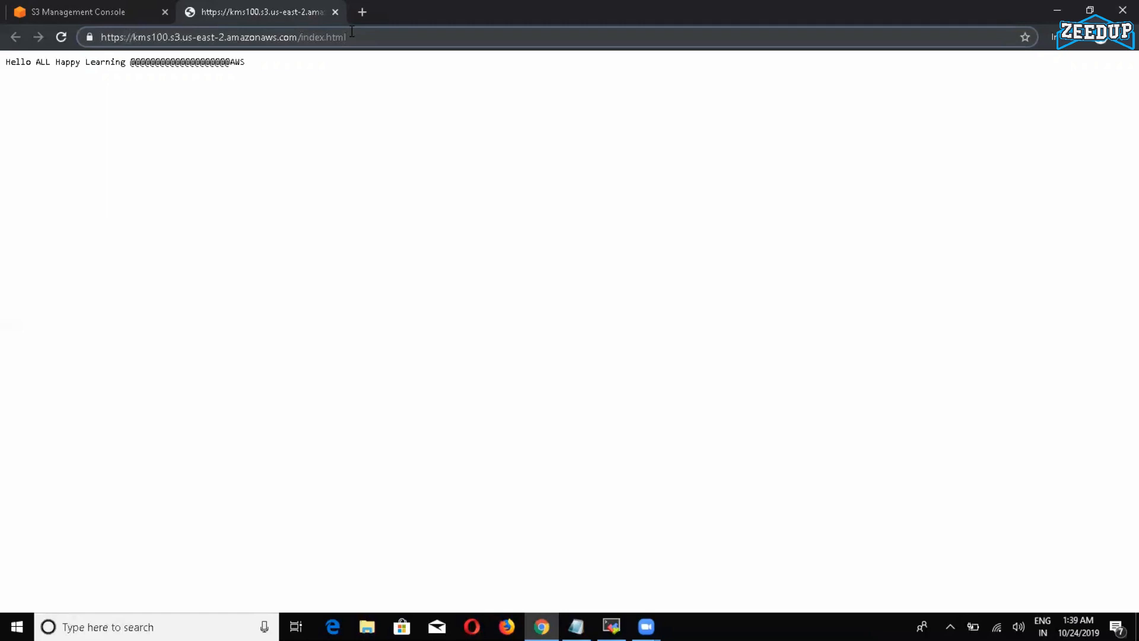
key("BackSpace")
key("Return")
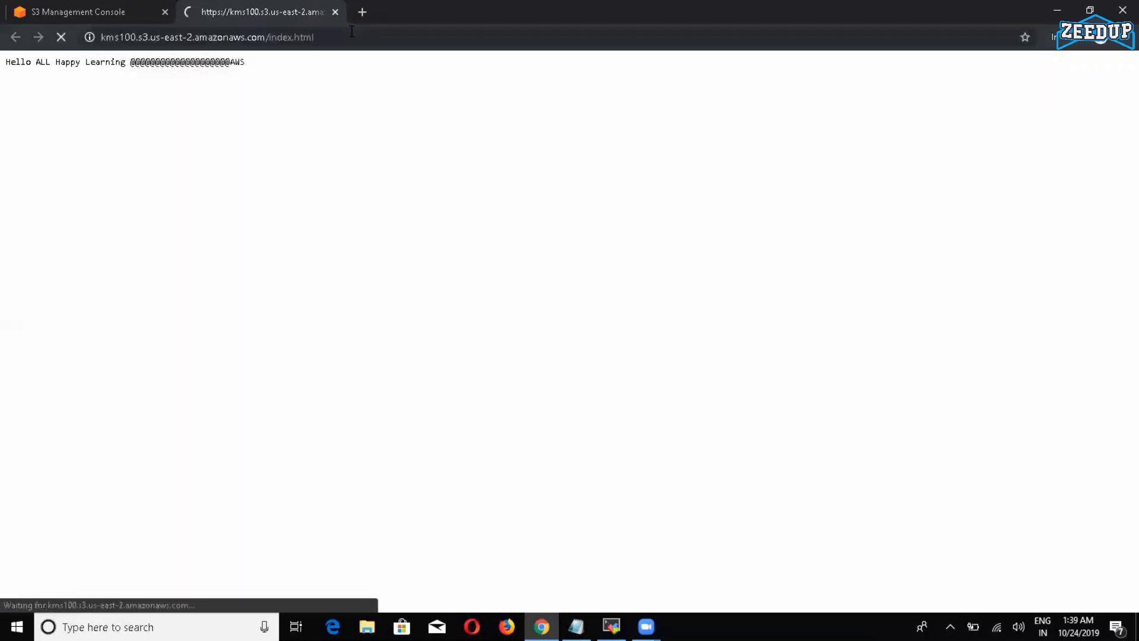
left_click_drag(35, 99, 211, 196)
left_click(90, 133)
left_click_drag(12, 93, 163, 188)
left_click(162, 188)
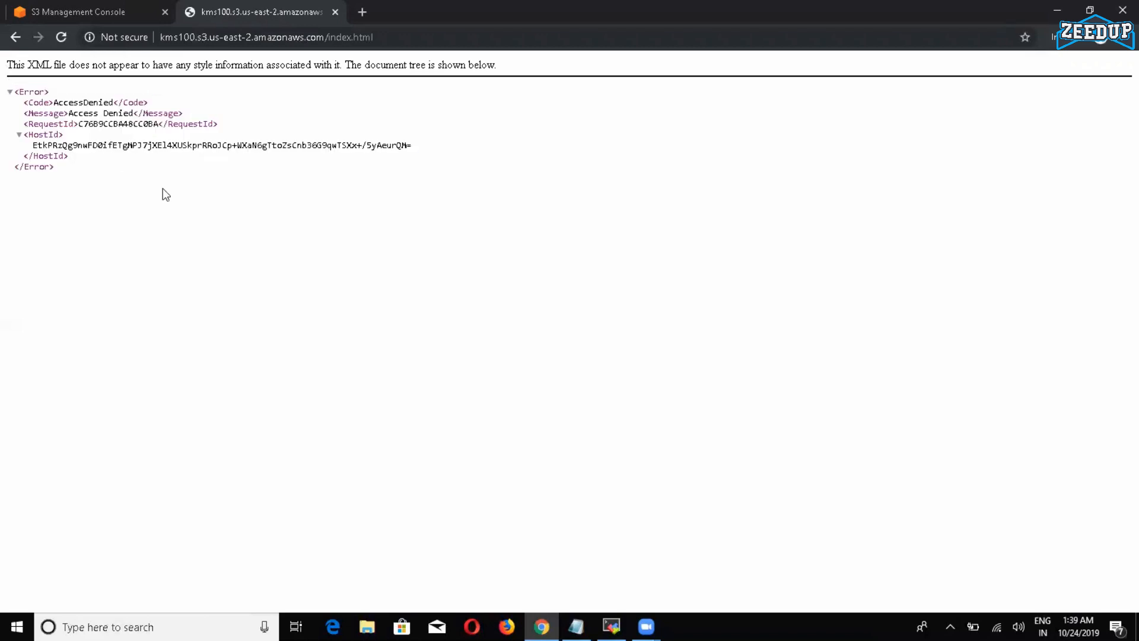
left_click_drag(7, 92, 145, 165)
left_click(145, 166)
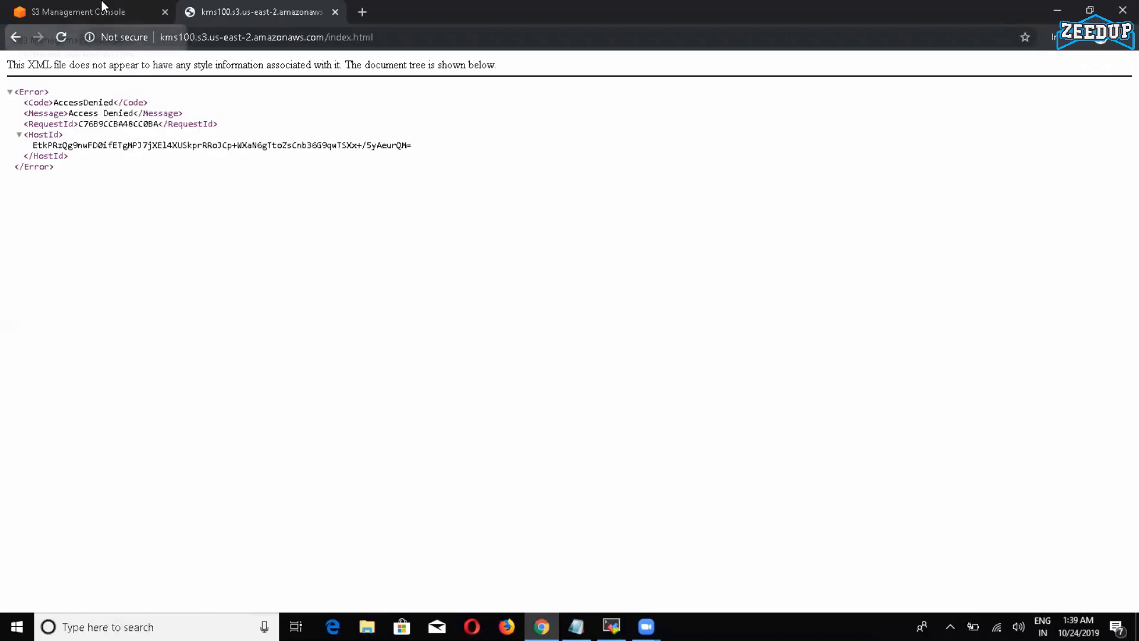
- Return to the S3 console and open the kms100 bucket's permissions
left_click(89, 12)
scroll(123, 145, "up", 1)
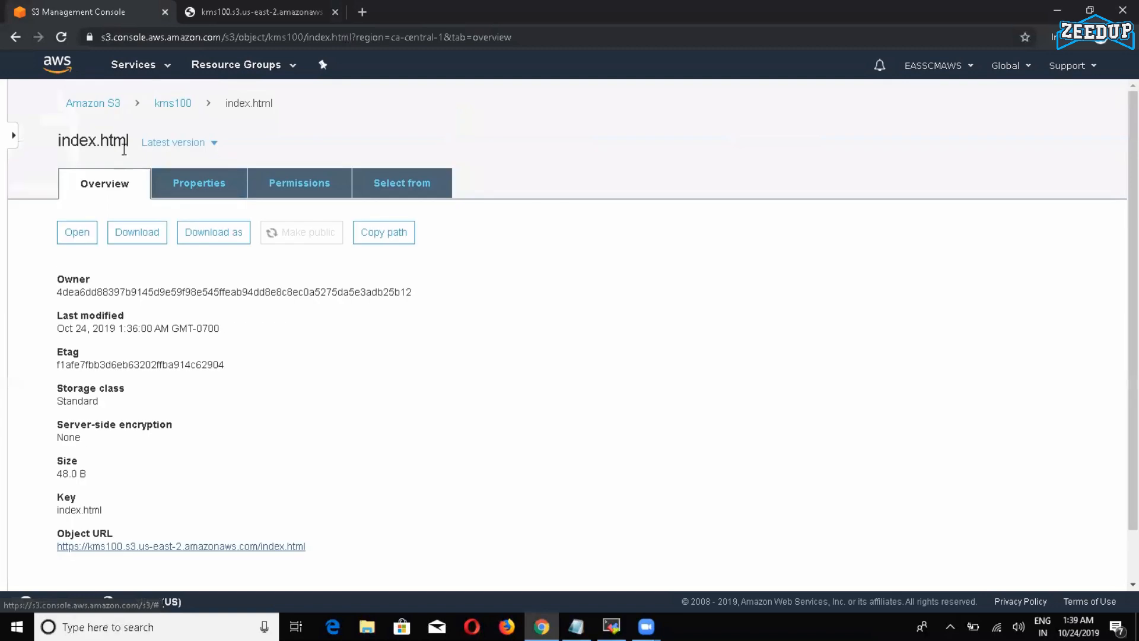
left_click(169, 106)
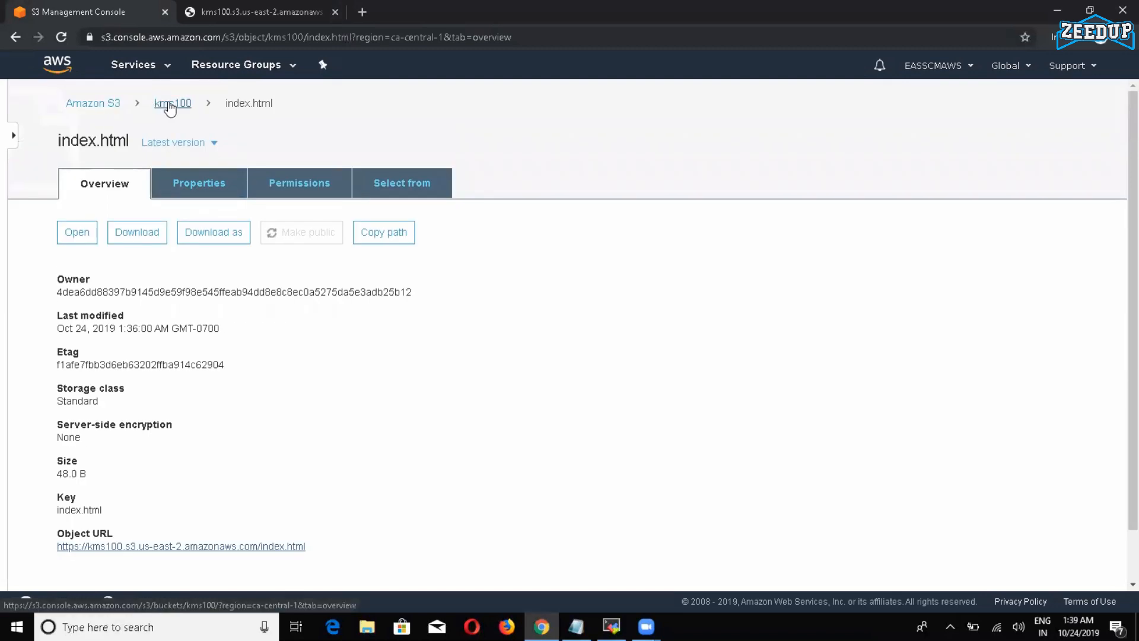
left_click(412, 151)
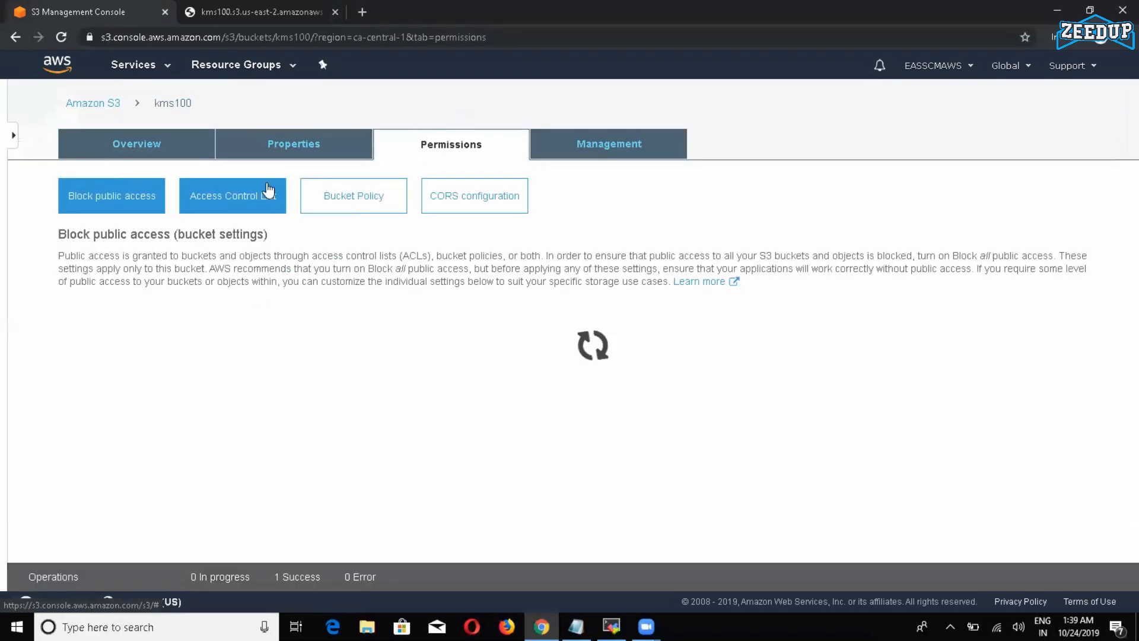
- Delete the entire SecureTransport deny policy from the kms100 bucket's policy editor
left_click(344, 207)
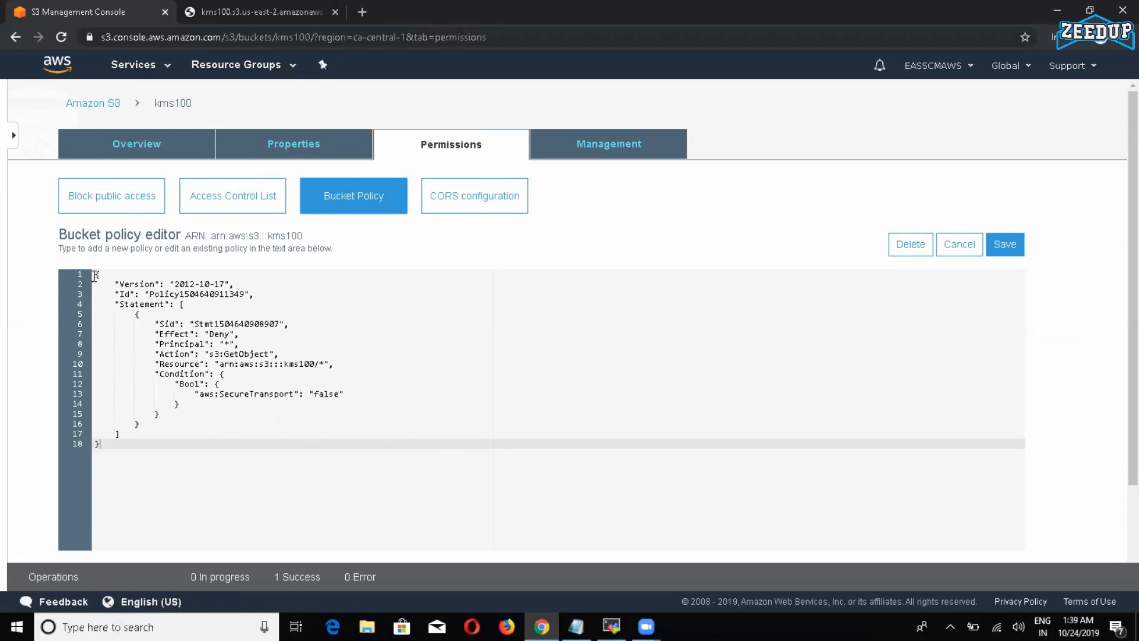
left_click_drag(96, 274, 132, 450)
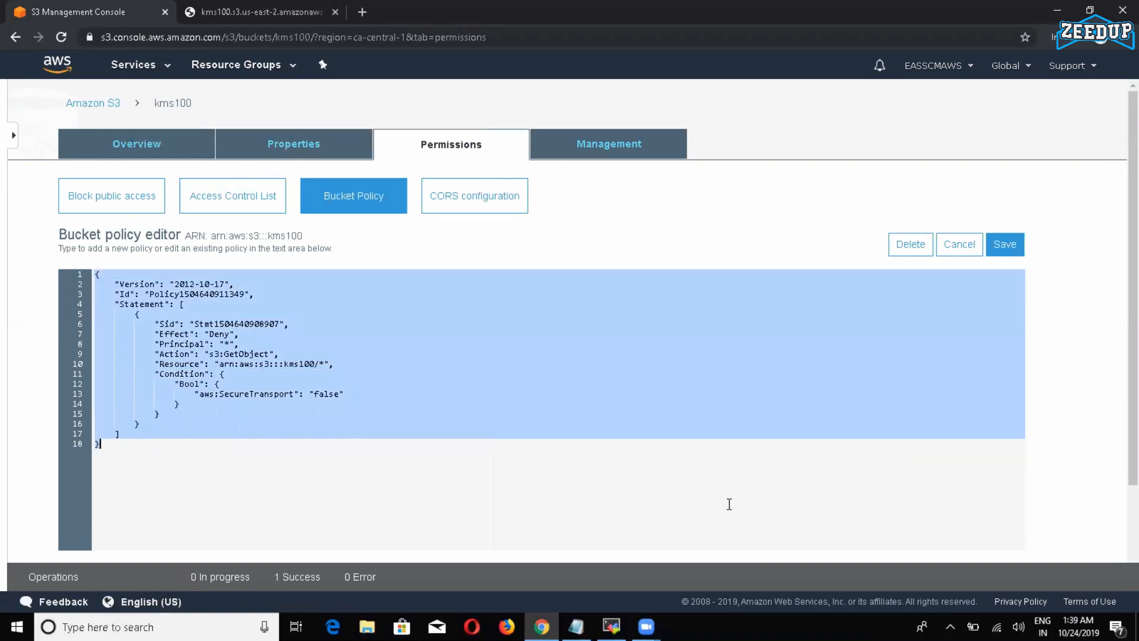
left_click(917, 251)
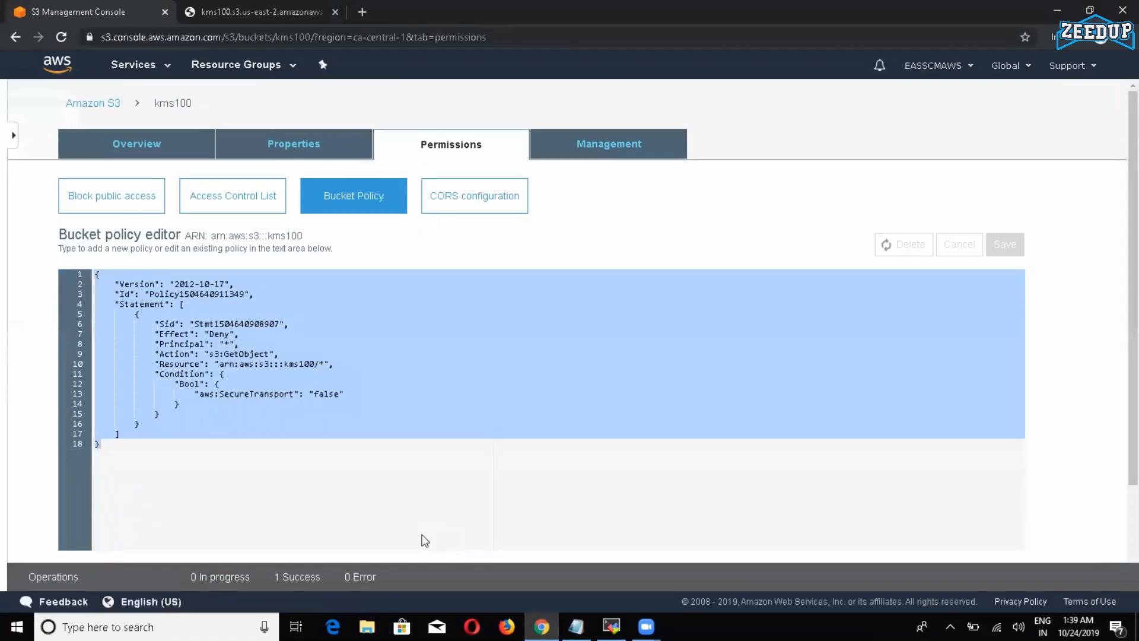
key("Delete")
scroll(206, 333, "down", 2)
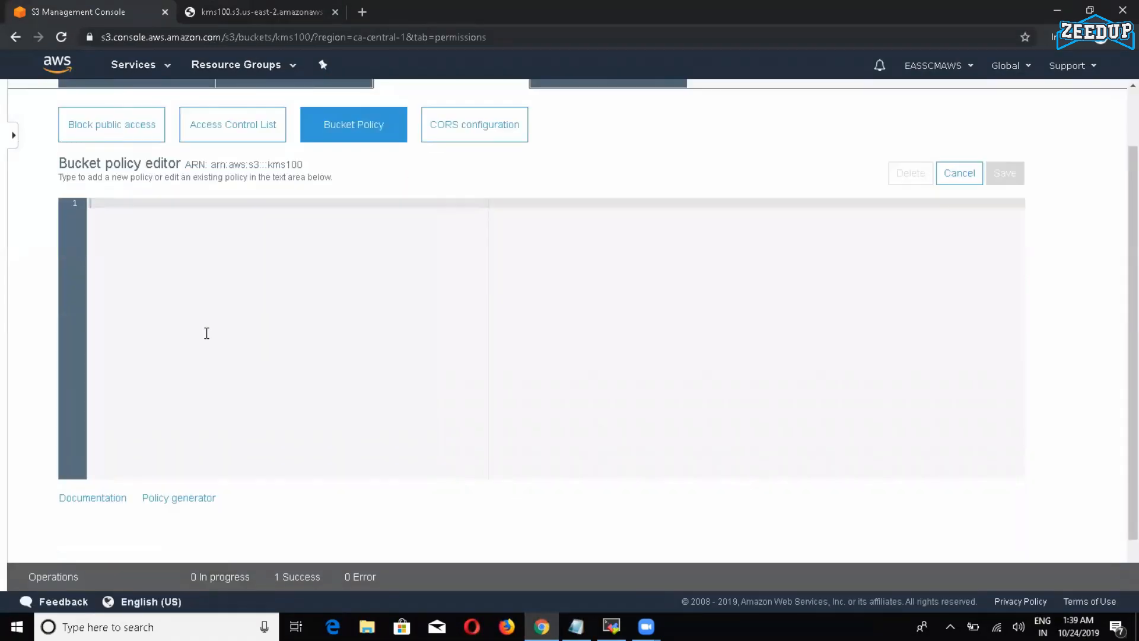
scroll(209, 333, "up", 2)
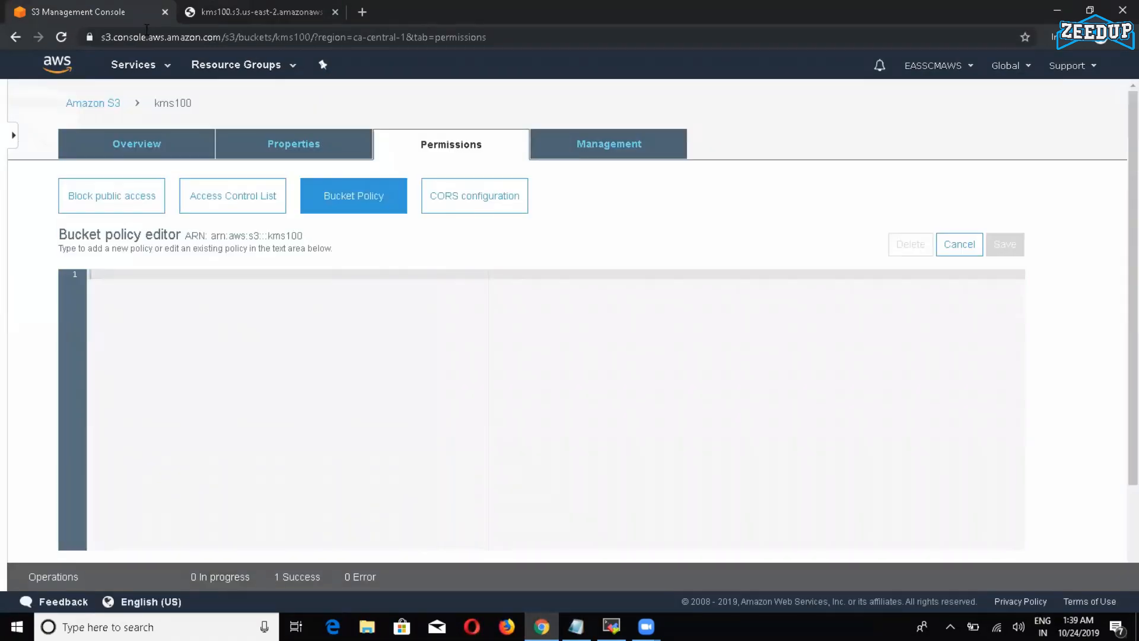
- Reload the index.html object page over http and examine the content S3 returns without the bucket policy
left_click(248, 15)
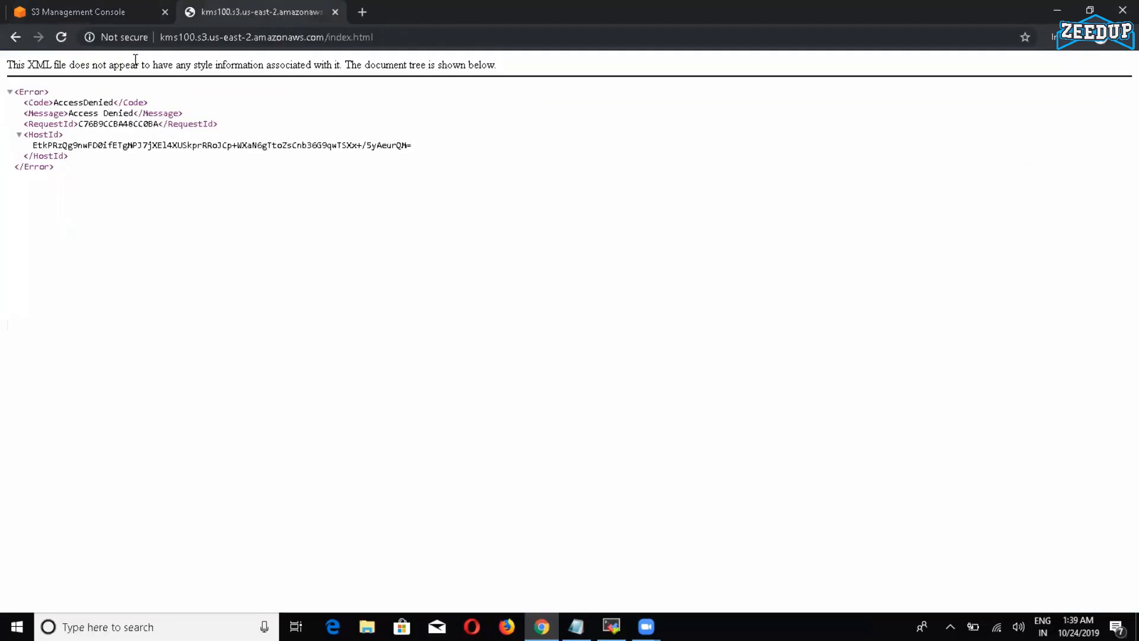
key("F5")
left_click_drag(7, 83, 265, 78)
left_click(265, 79)
left_click_drag(2, 70, 284, 70)
left_click(284, 70)
left_click_drag(2, 67, 276, 69)
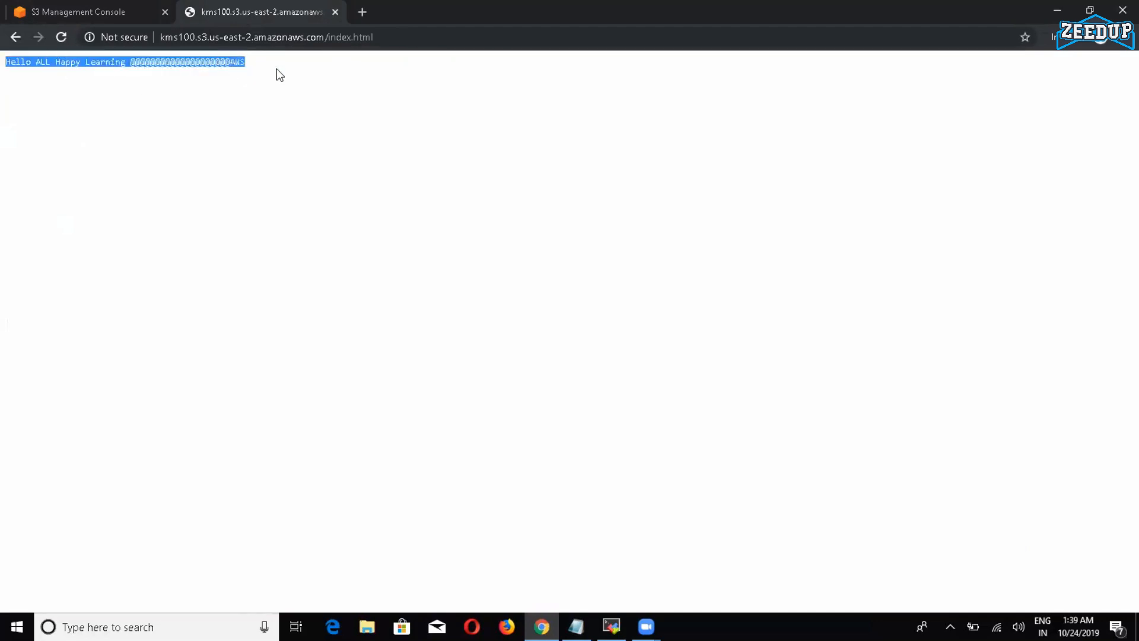
left_click(277, 69)
left_click_drag(20, 70, 285, 77)
left_click(285, 77)
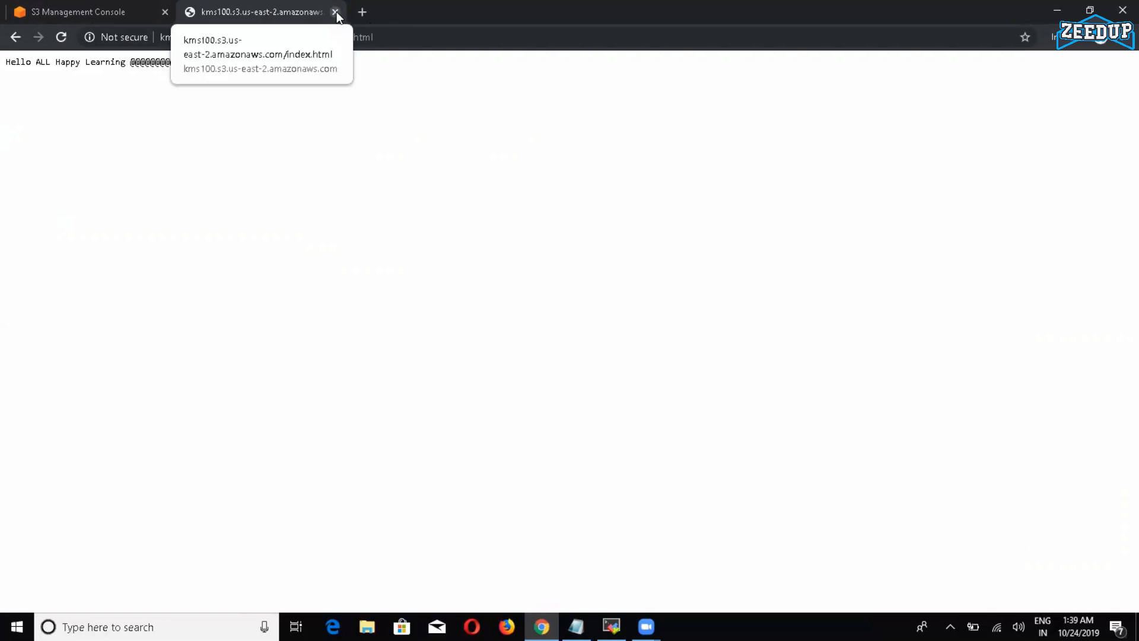
left_click(409, 36)
left_click(413, 36)
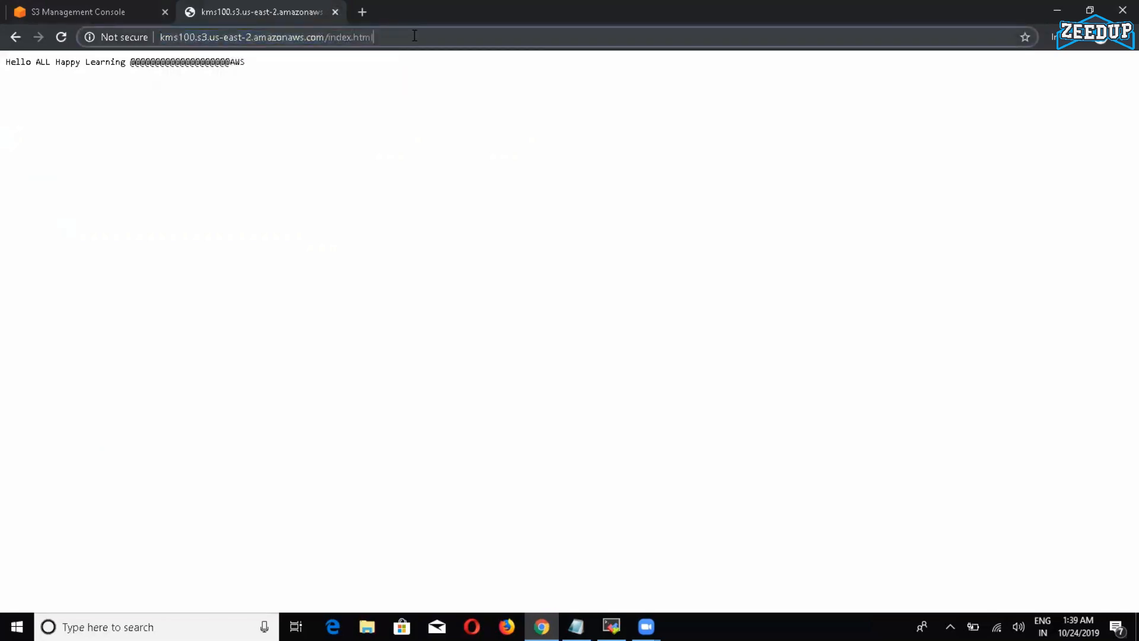
key("Left")
key("Left")
key("Left")
key("Left")
key("Left")
key("Left")
key("Left")
key("Left")
key("Left")
key("Left")
key("Left")
key("Left")
key("Left")
type("https")
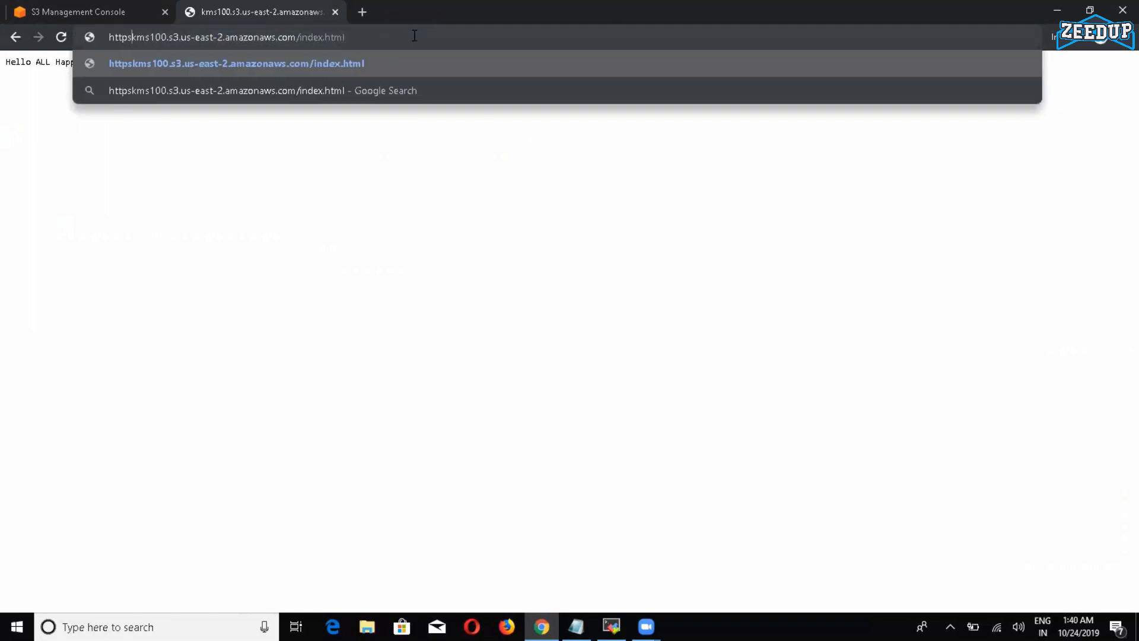
type("://")
key("Return")
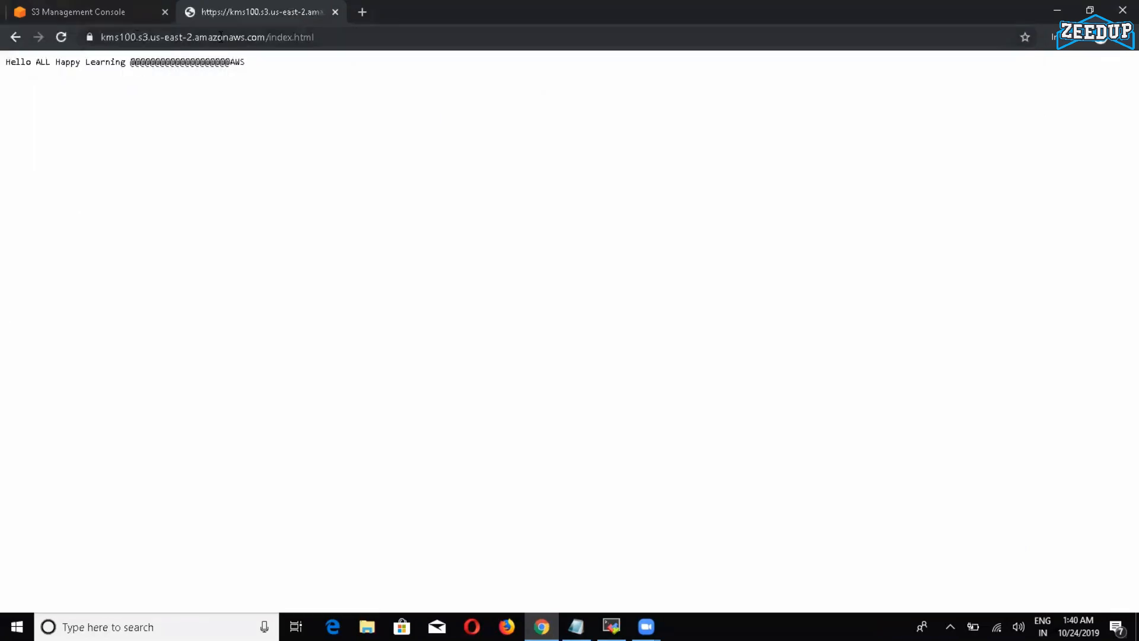
- Change the index.html object URL from https to http and load it again
left_click(344, 40)
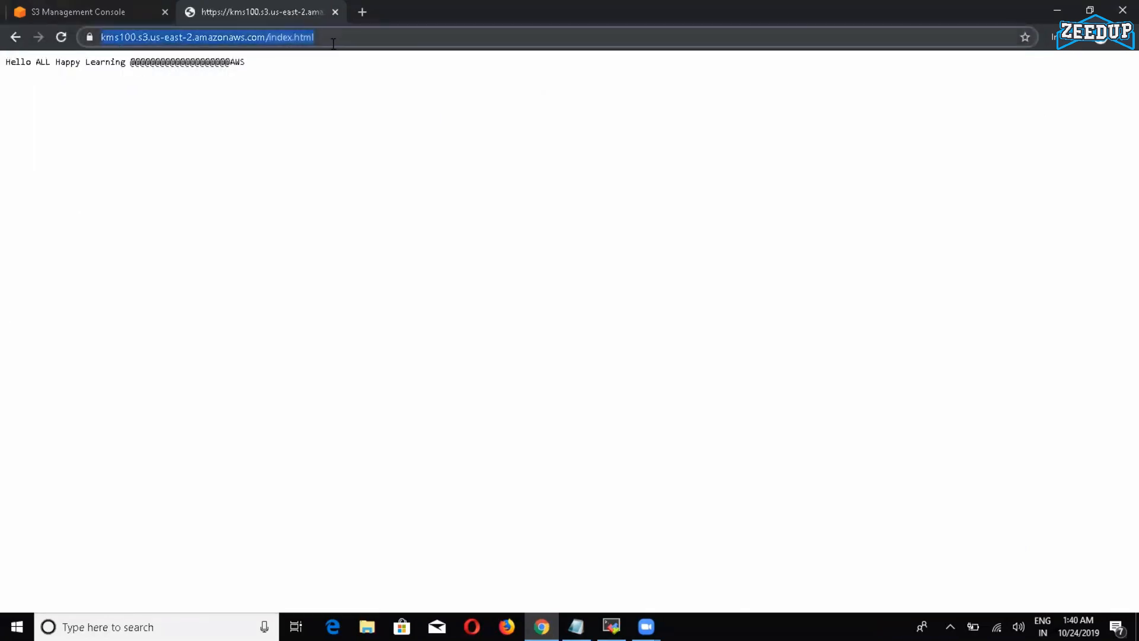
left_click(334, 43)
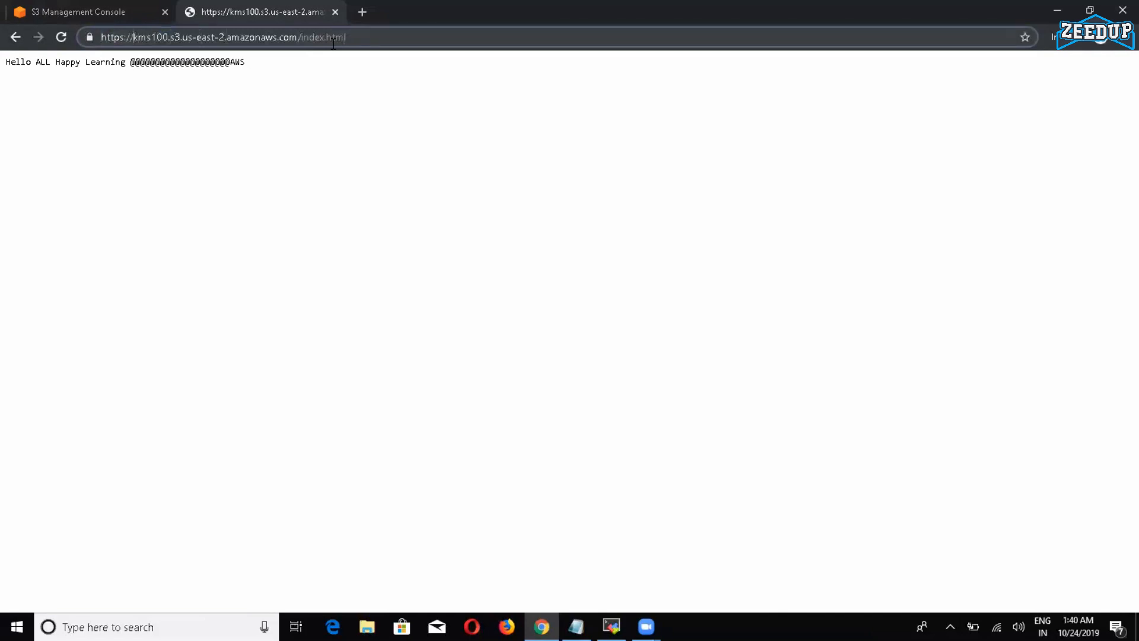
key("Home")
key("Right")
key("Right")
key("Right")
key("Right")
key("Right")
key("BackSpace")
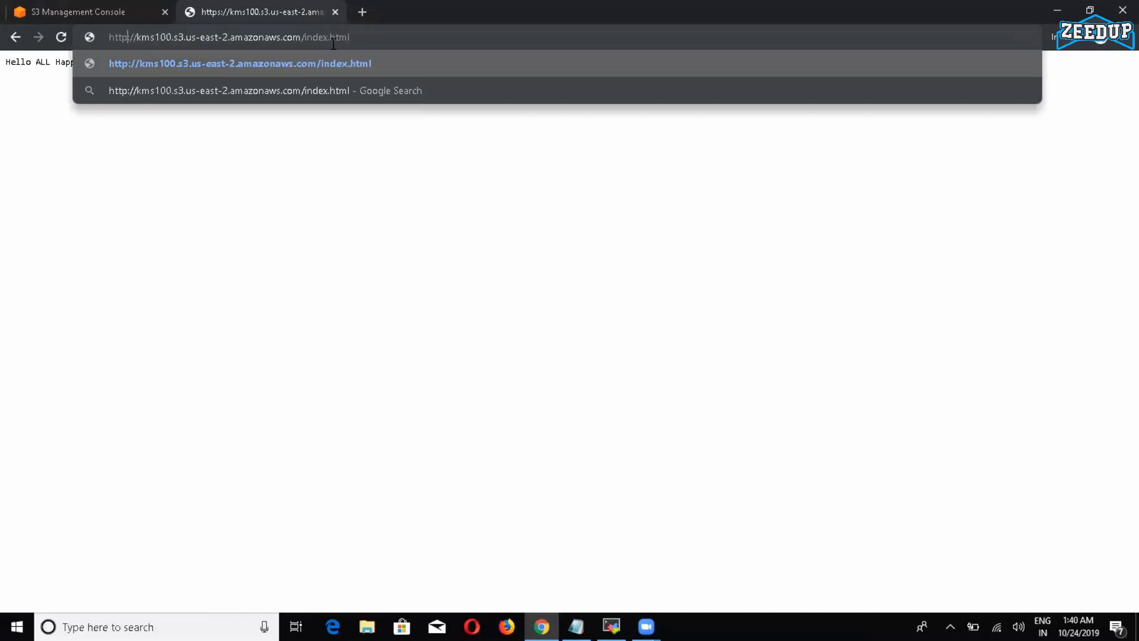
key("Return")
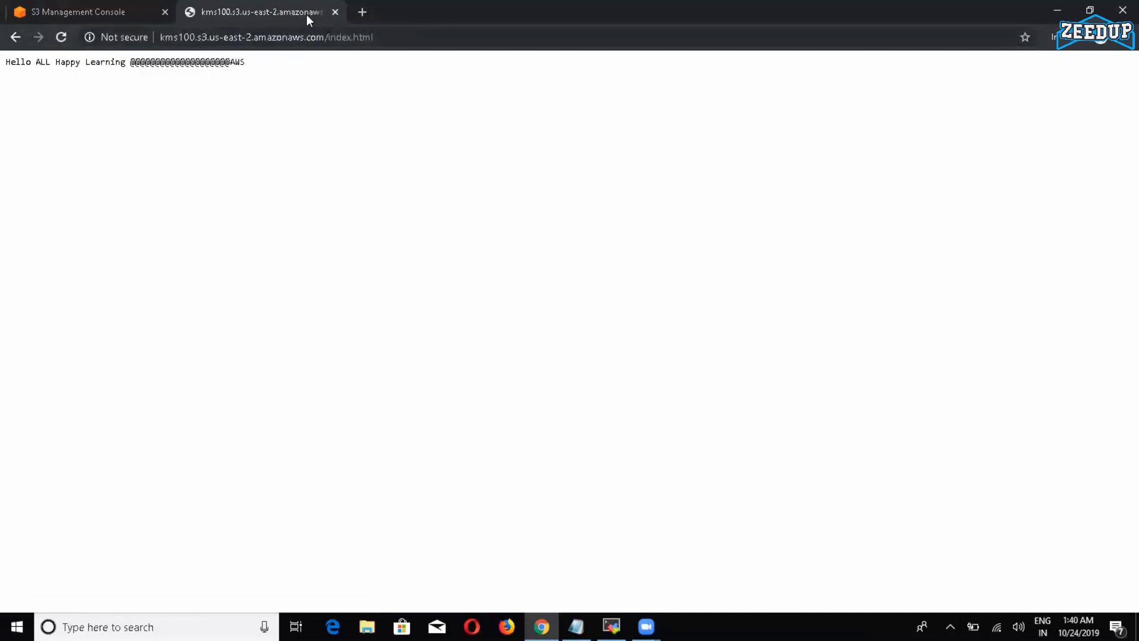
- Close the index.html page and return to the kms100 bucket's object overview in the S3 console
left_click(336, 12)
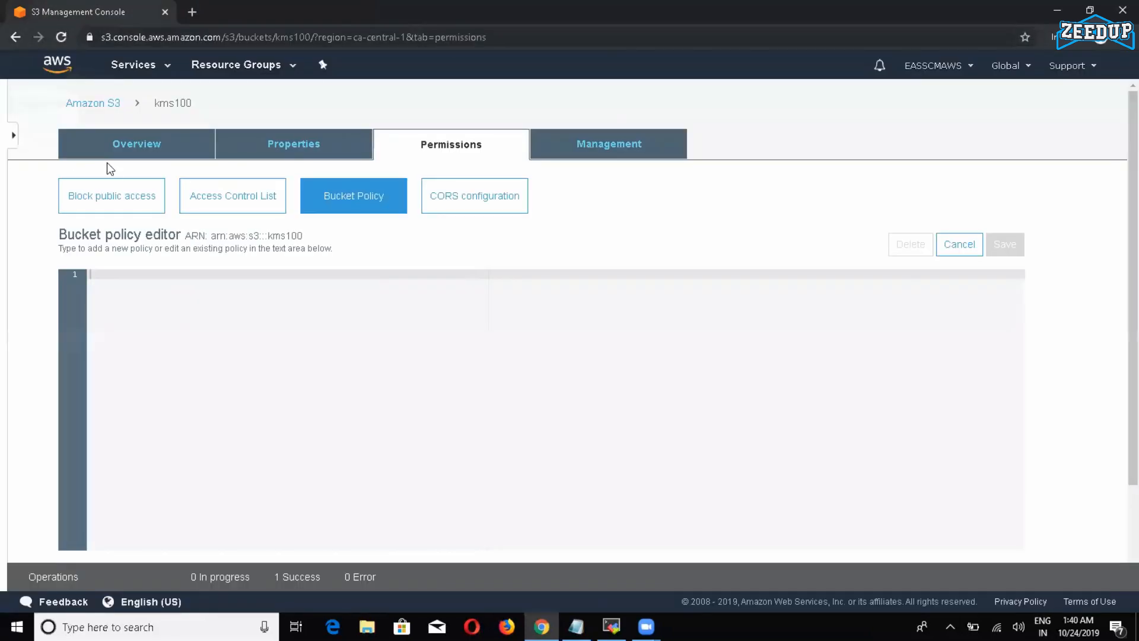
left_click(122, 146)
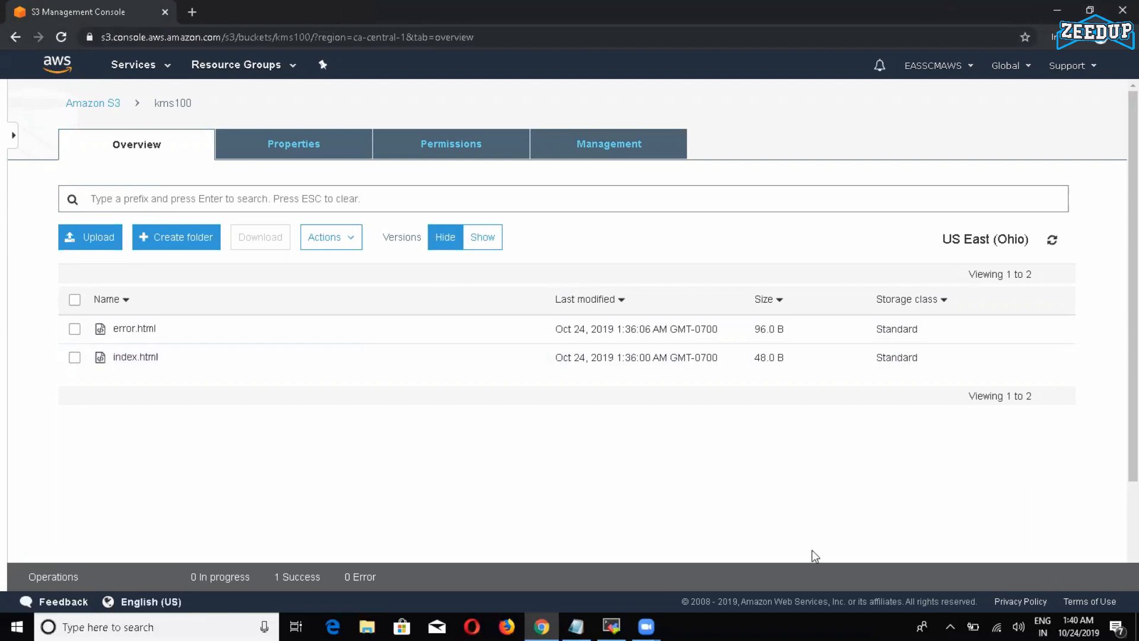
key("alt+q")
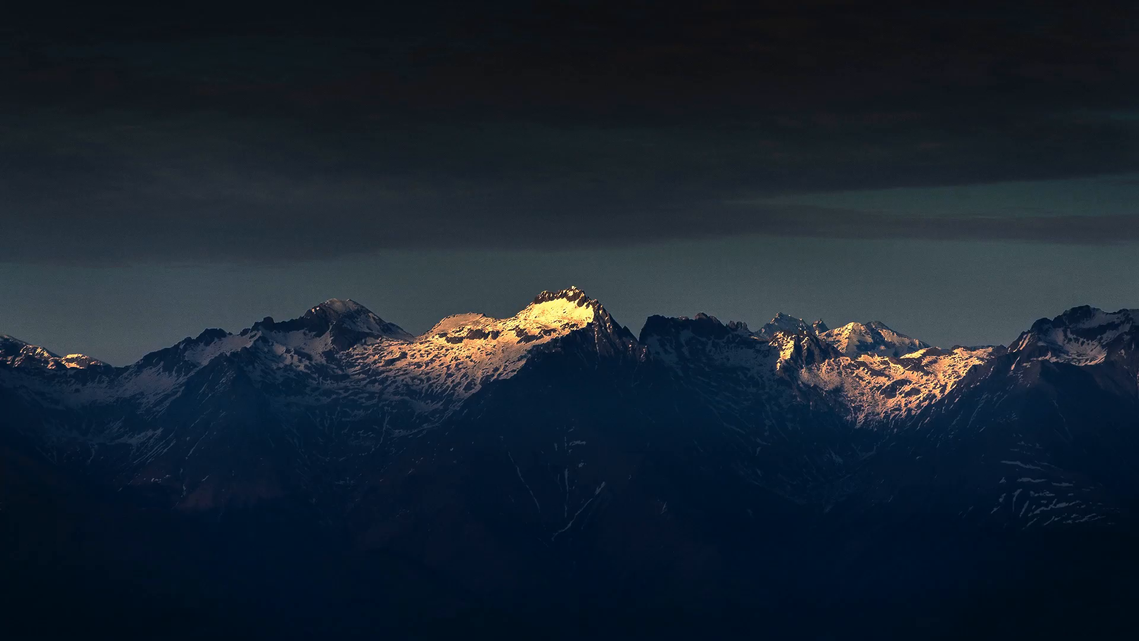